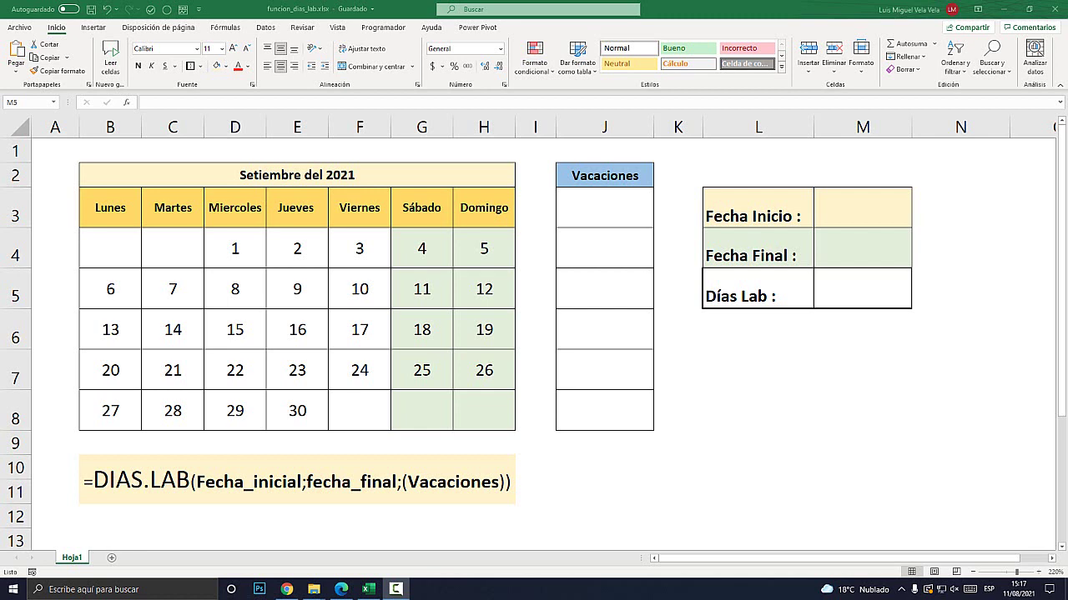
- Highlight the Fecha_inicial and fecha_final arguments in the DIAS.LAB syntax note
click(297, 480)
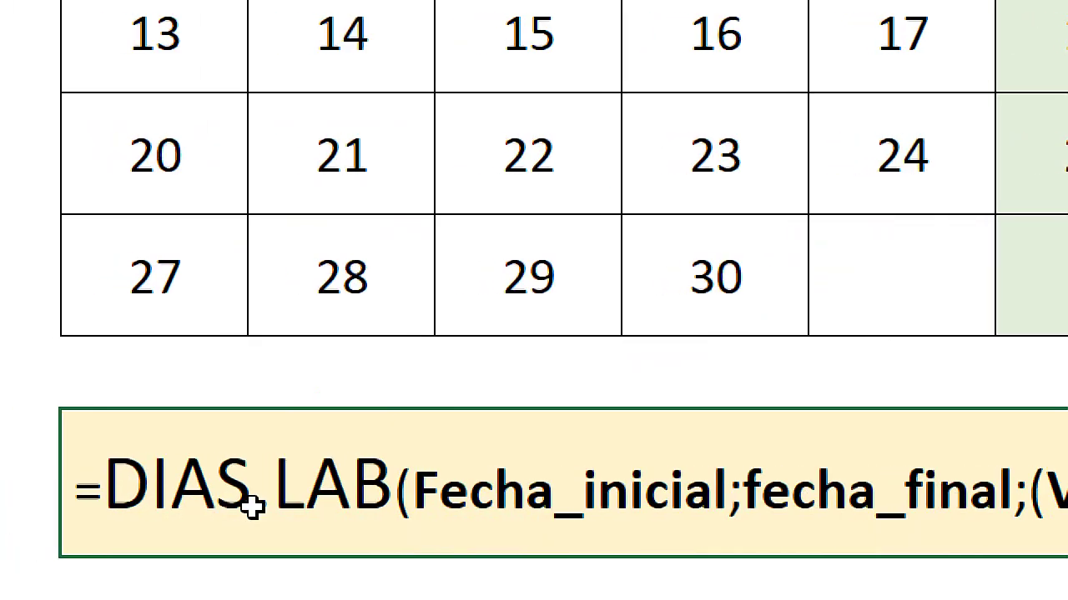
double_click(252, 504)
drag(576, 310, 875, 307)
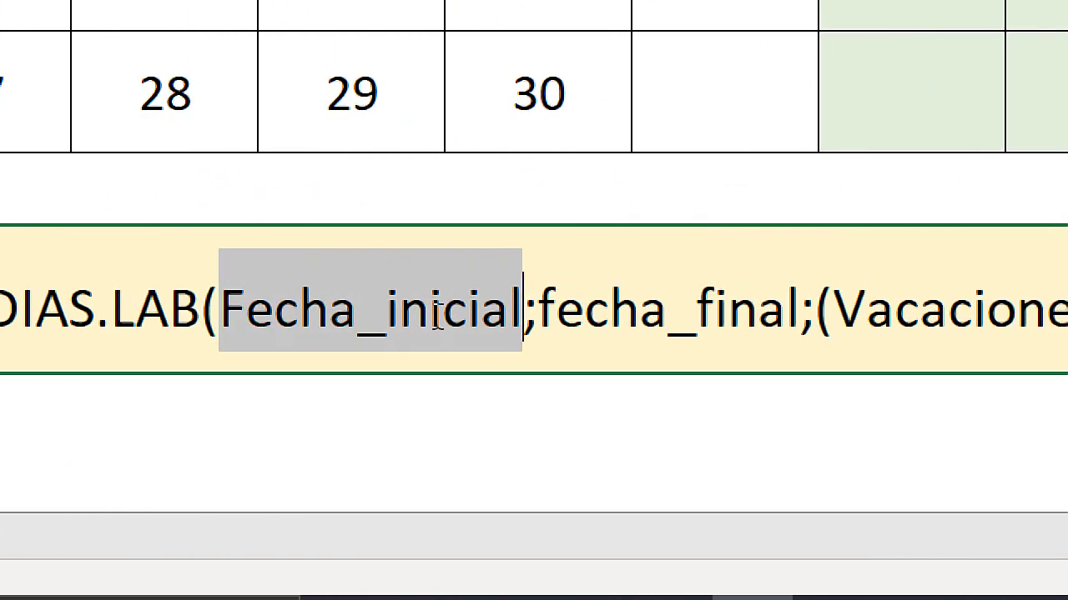
drag(542, 304, 799, 306)
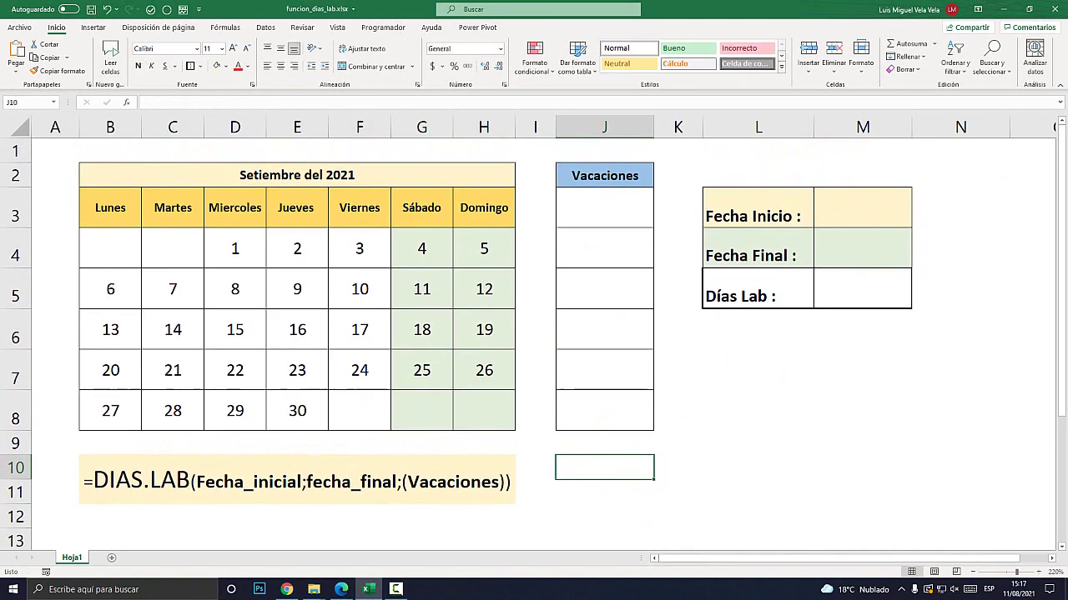
- Point out the Vacaciones list cells, the September calendar and the Fecha Inicio cell
click(604, 329)
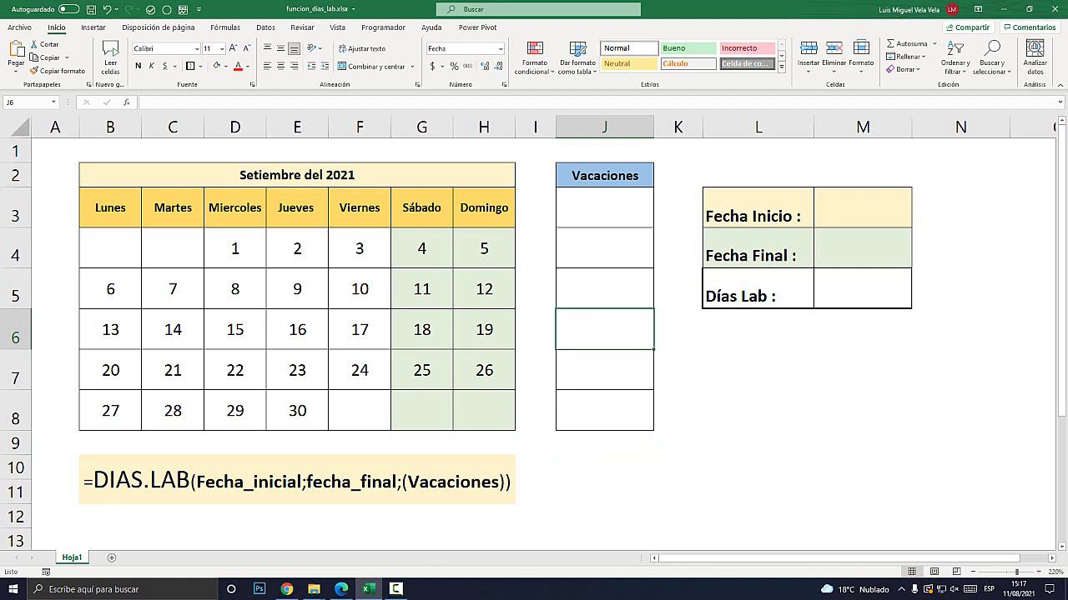
click(604, 289)
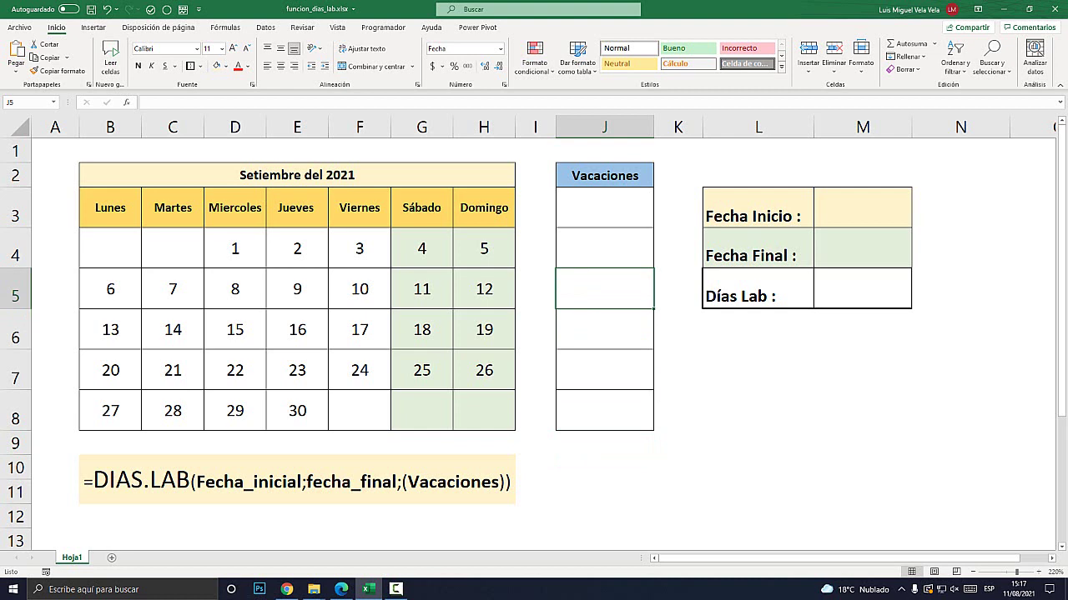
mouse_move(110, 175)
mouse_down()
mouse_move(484, 248)
mouse_move(484, 410)
mouse_up()
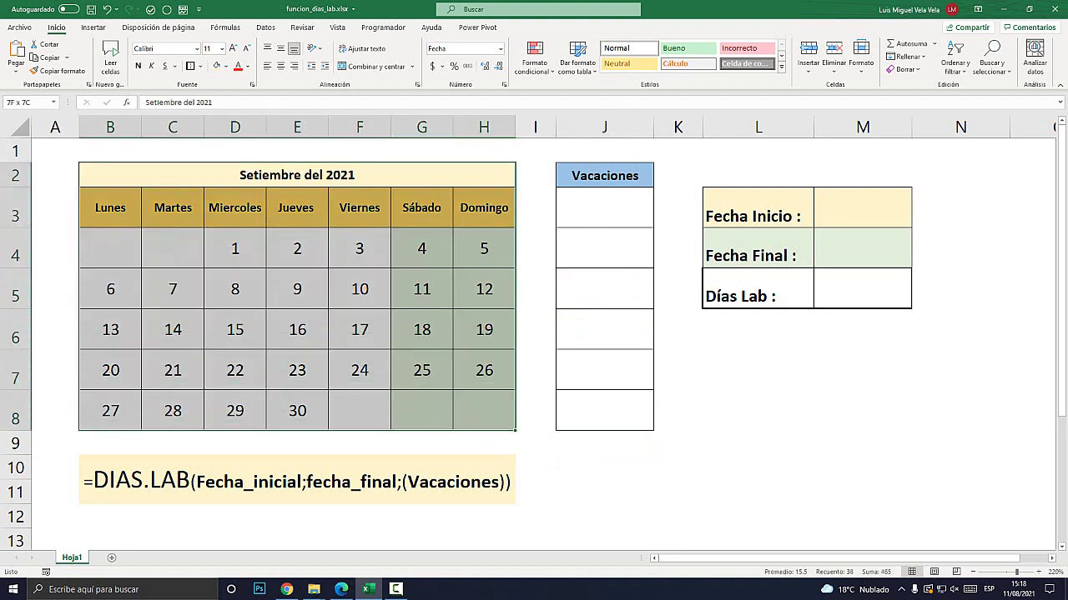
click(605, 329)
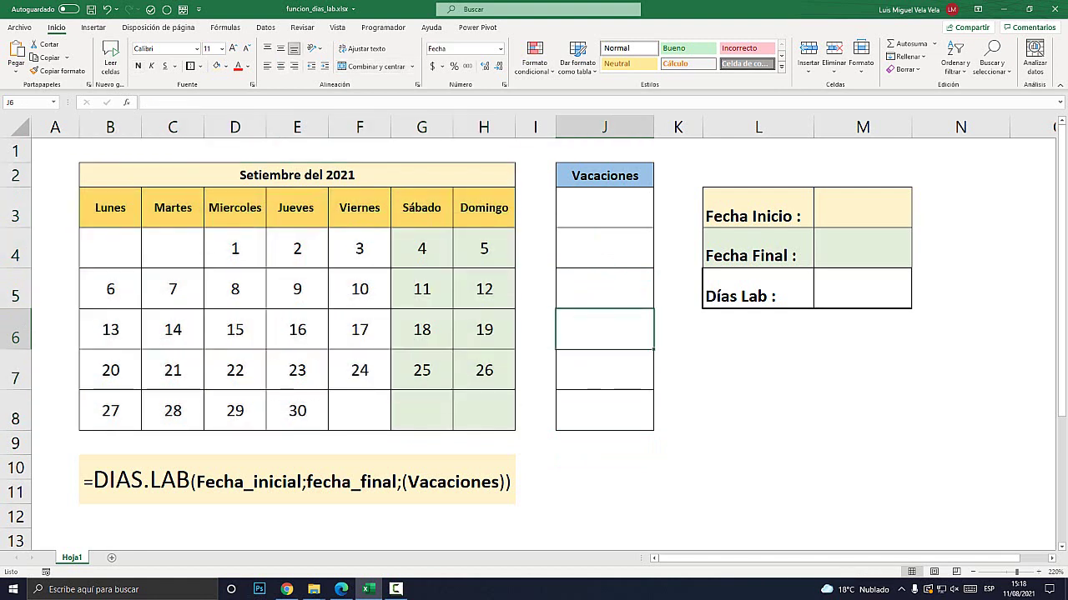
click(863, 208)
drag(110, 175, 483, 411)
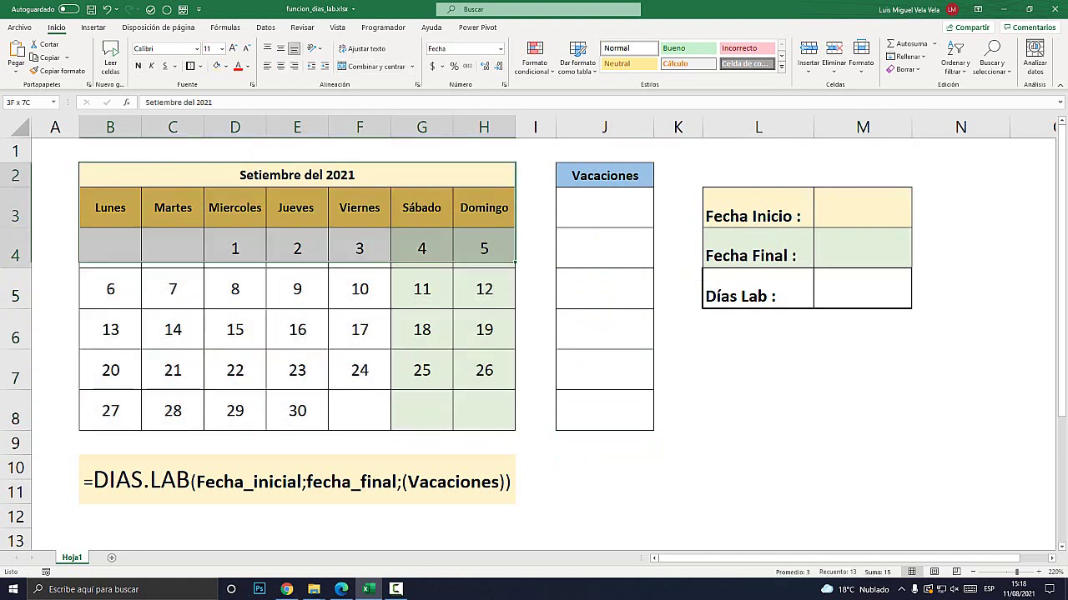
click(359, 330)
- Review the 'Setiembre del 2021' calendar title, leaving it unchanged, and point out days 1 and 30
click(297, 175)
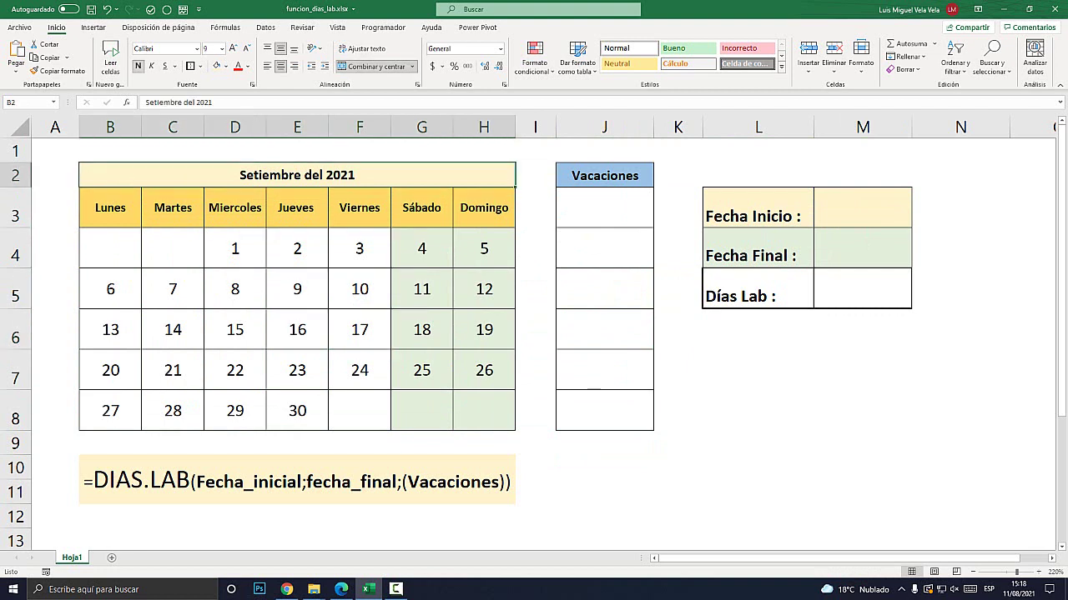
double_click(195, 175)
drag(195, 175, 79, 175)
key(Escape)
click(235, 127)
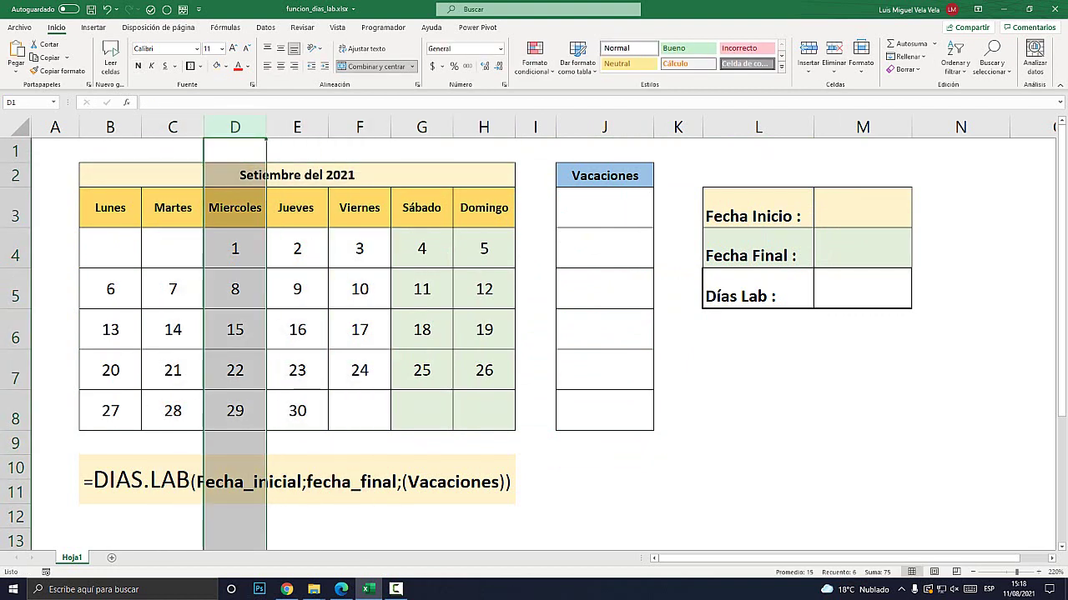
click(235, 248)
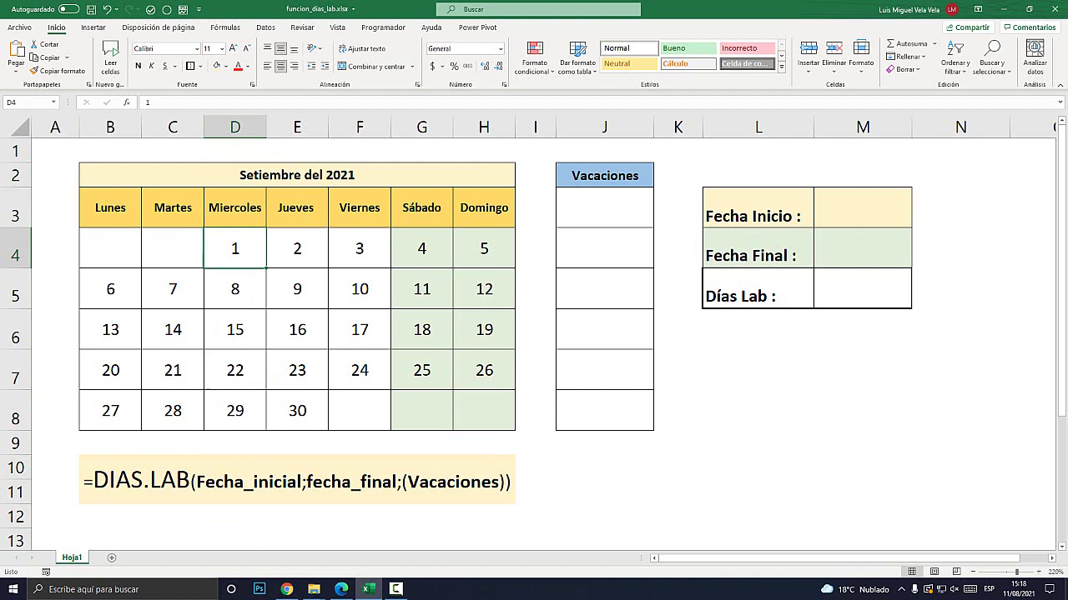
click(297, 411)
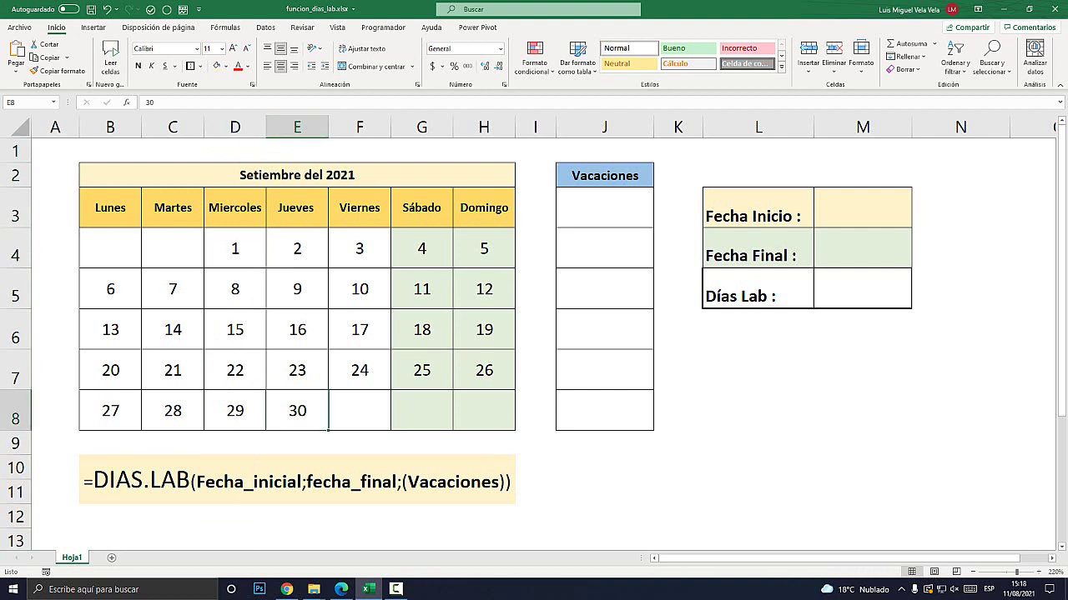
- Enter 01/09/2021 as the Fecha Inicio date
click(863, 208)
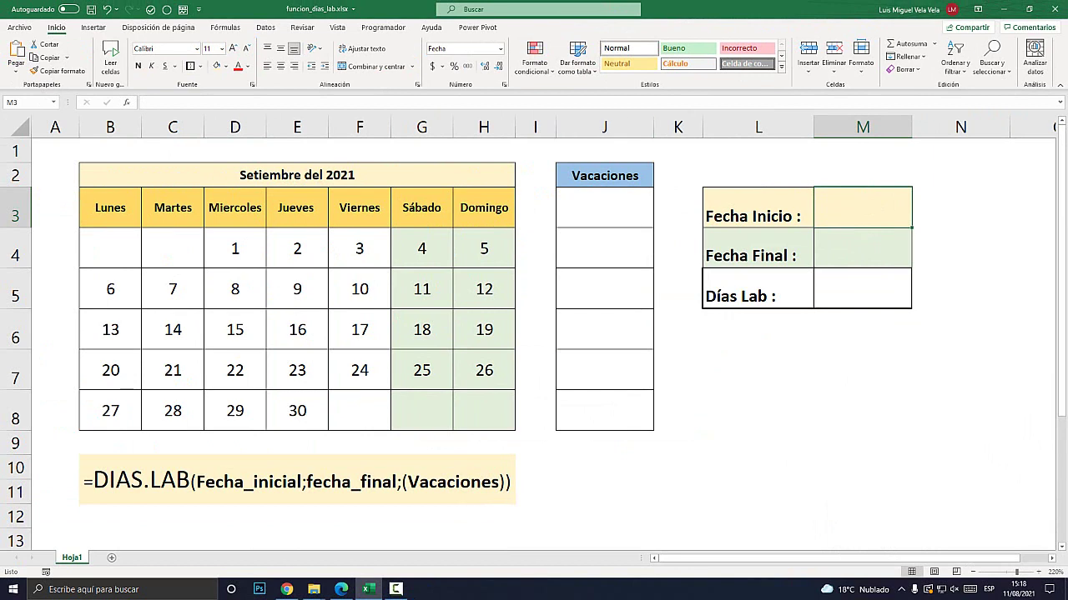
text(01/09)
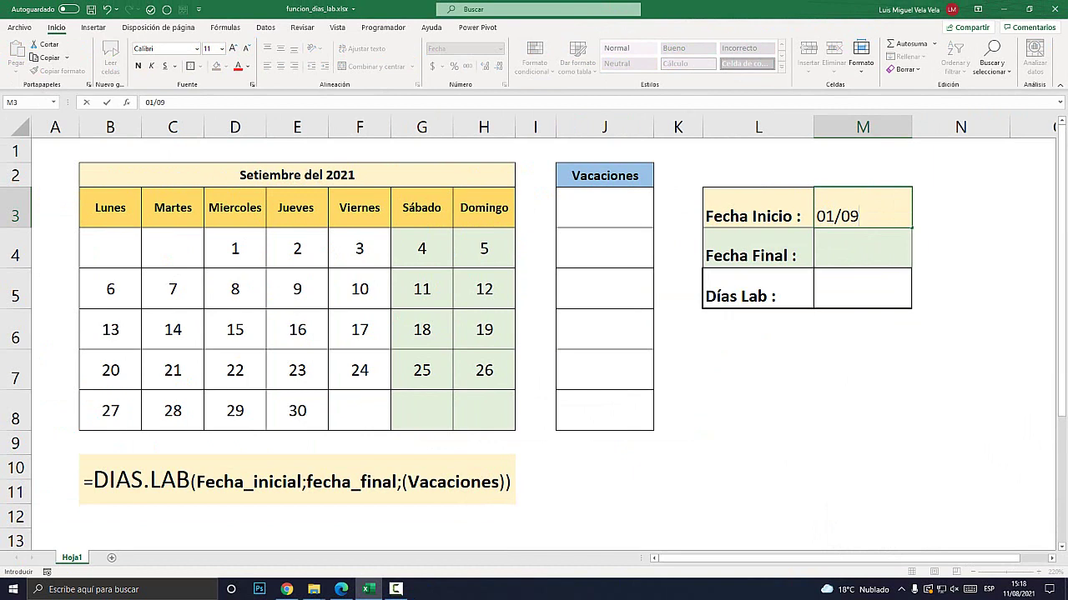
text(/2021)
key(Return)
click(227, 241)
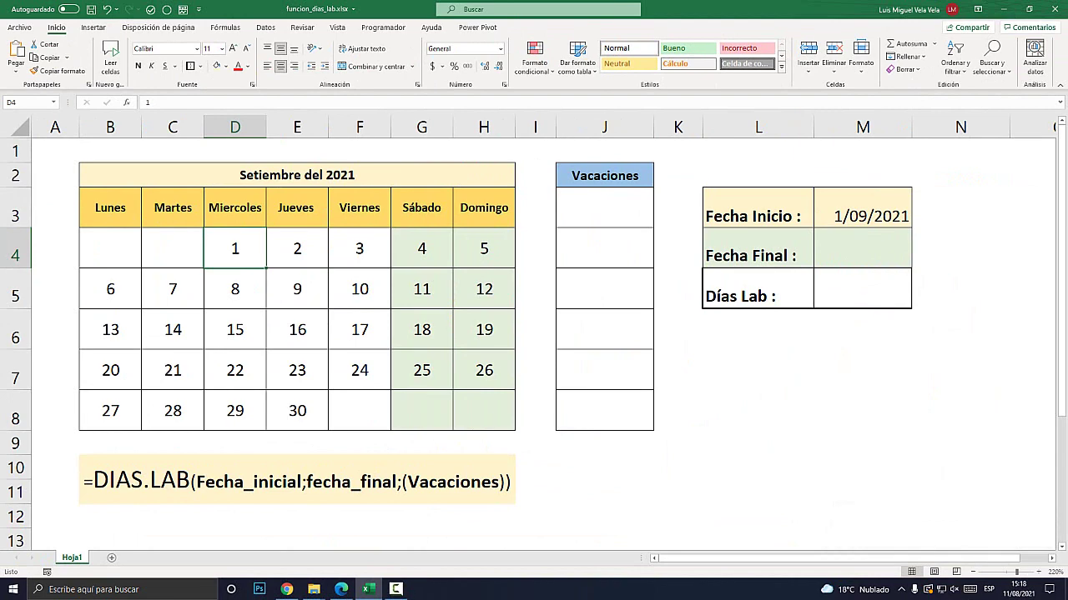
- Enter 30/09/2021 as the Fecha Final date, correcting a mistyped month
click(863, 248)
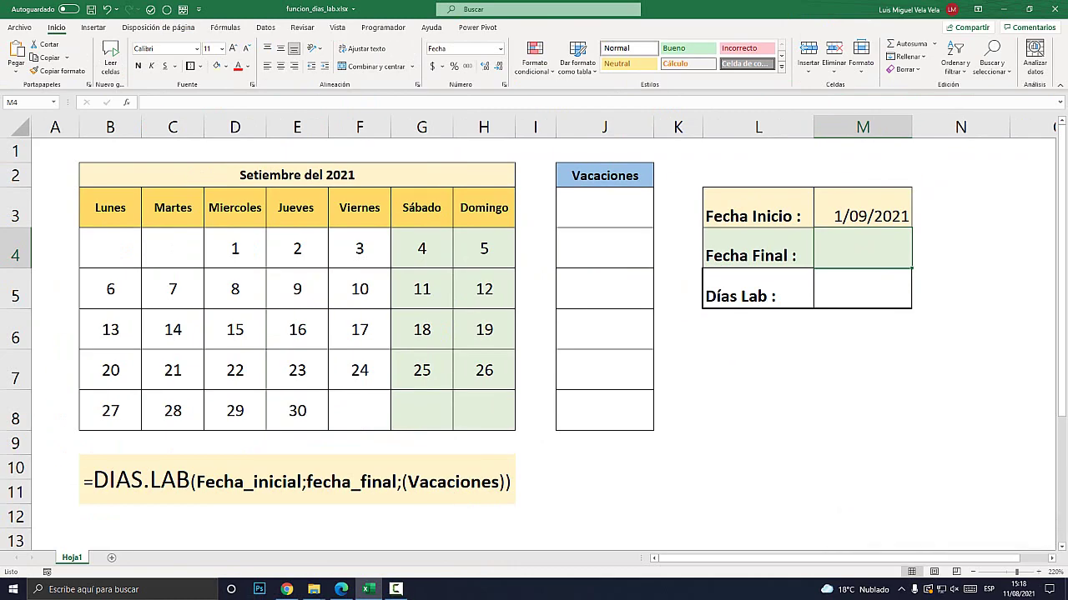
click(297, 410)
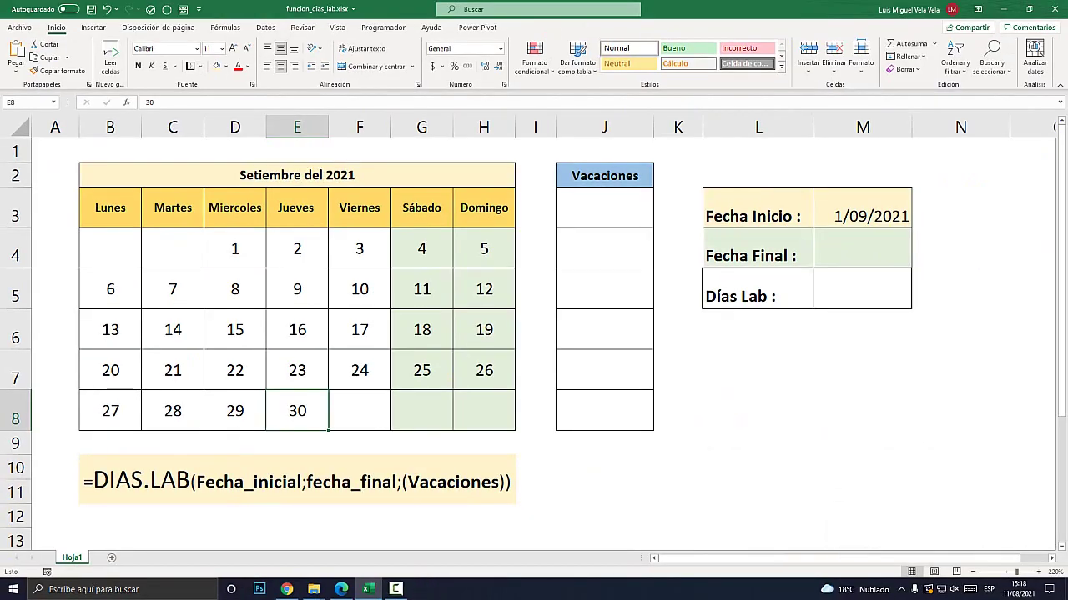
click(297, 371)
click(862, 248)
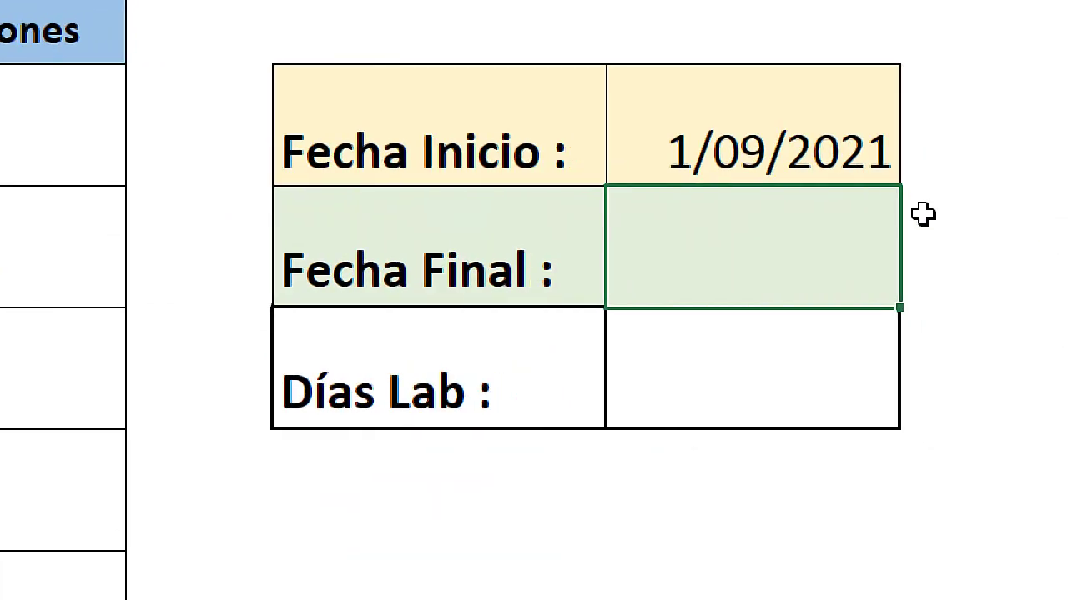
text(30/10)
key(BackSpace)
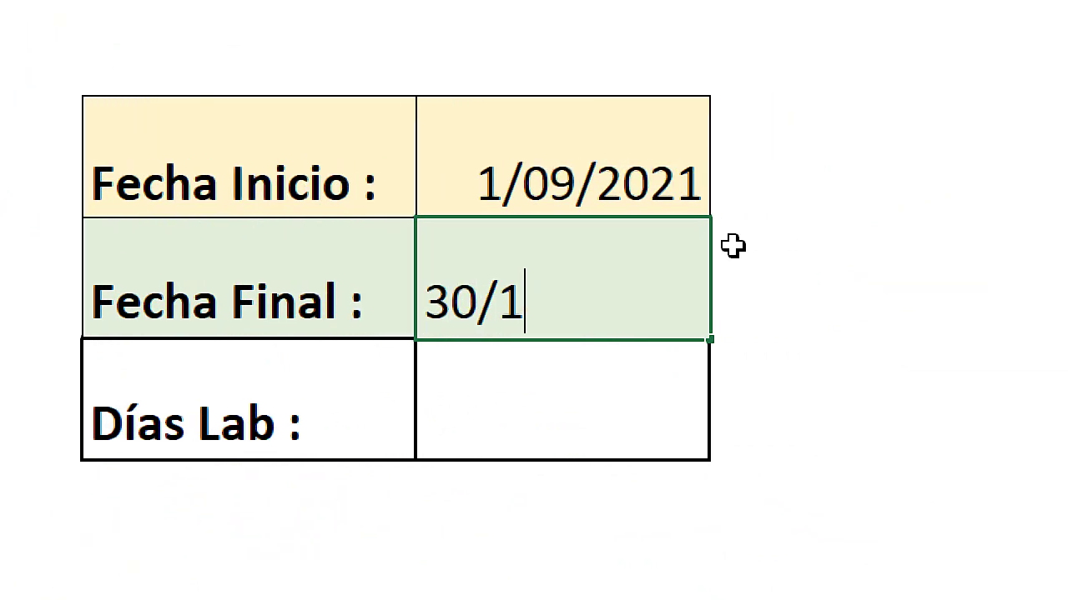
key(BackSpace)
text(09)
text(/2021)
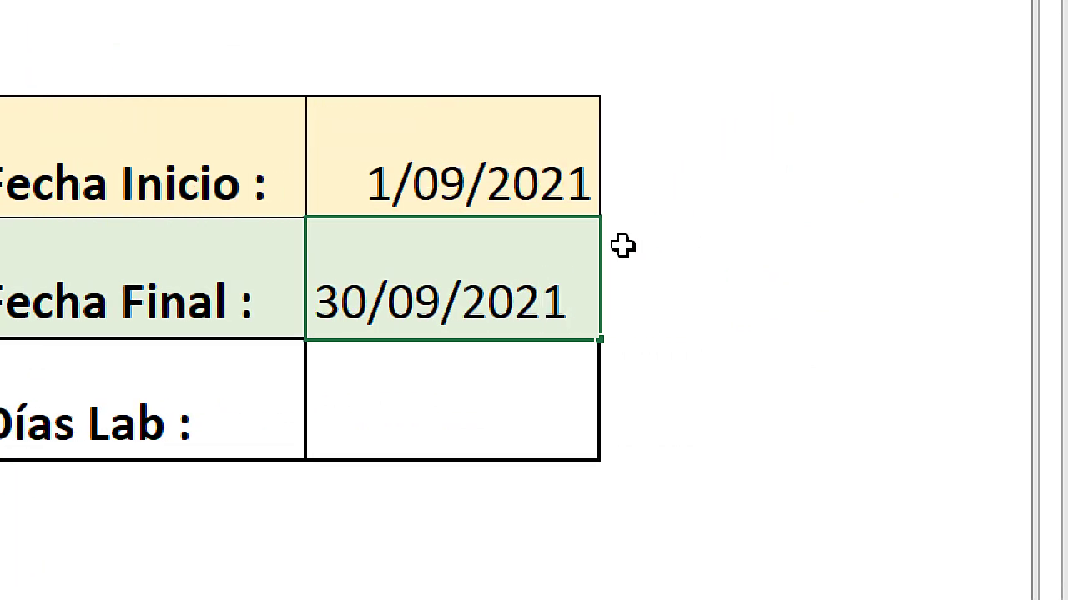
key(Return)
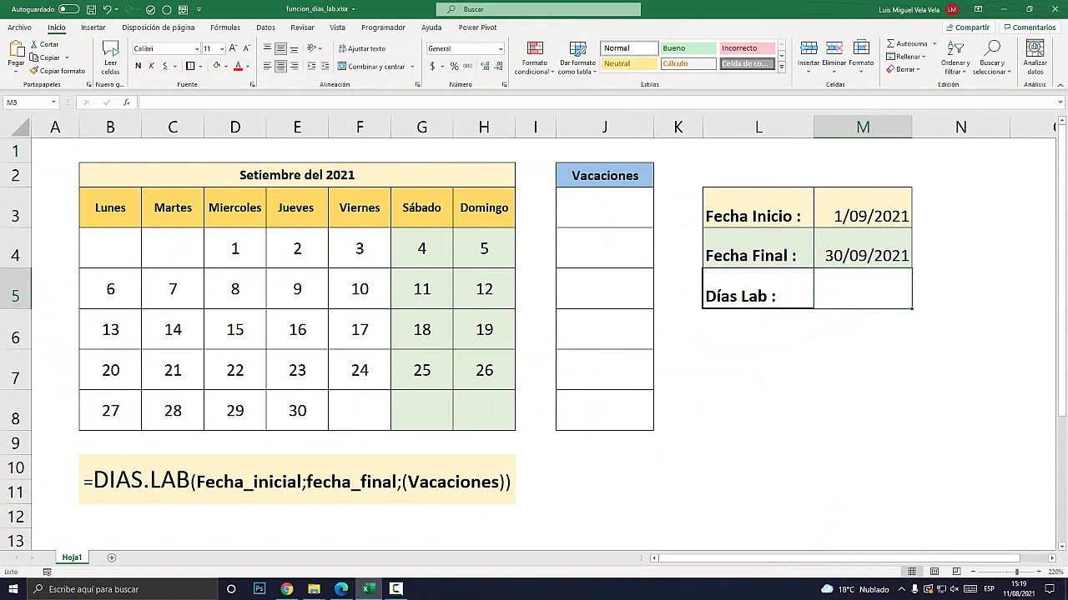
drag(422, 288, 422, 410)
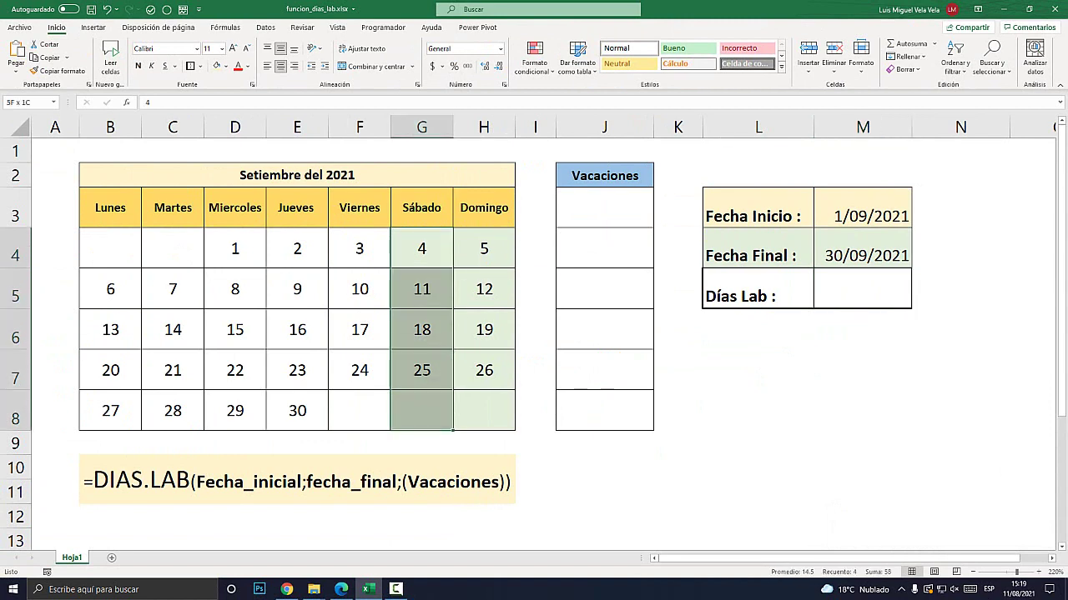
drag(484, 249, 483, 410)
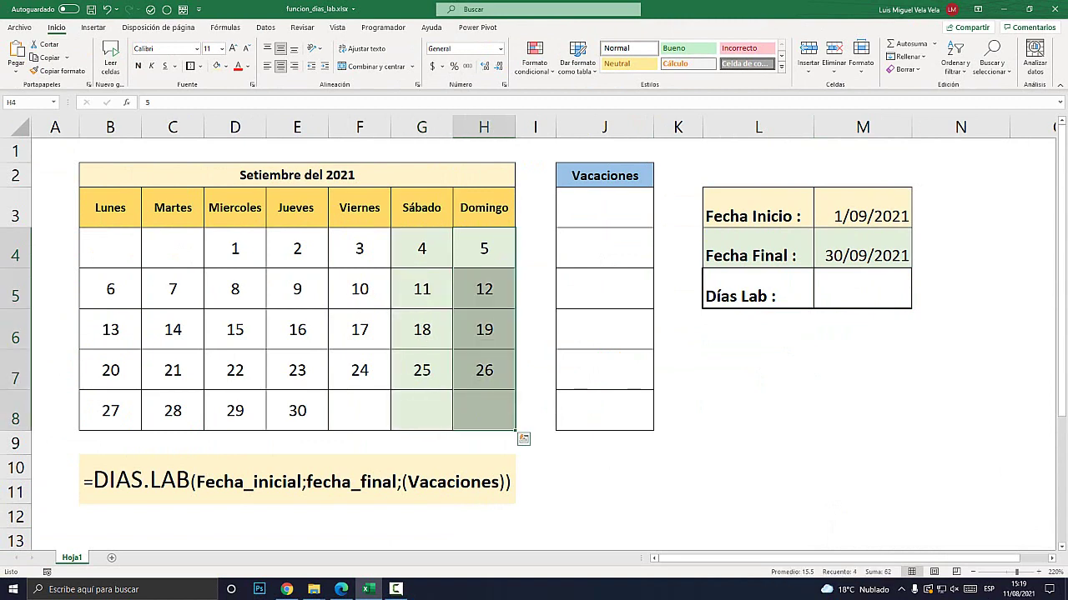
drag(422, 289, 422, 370)
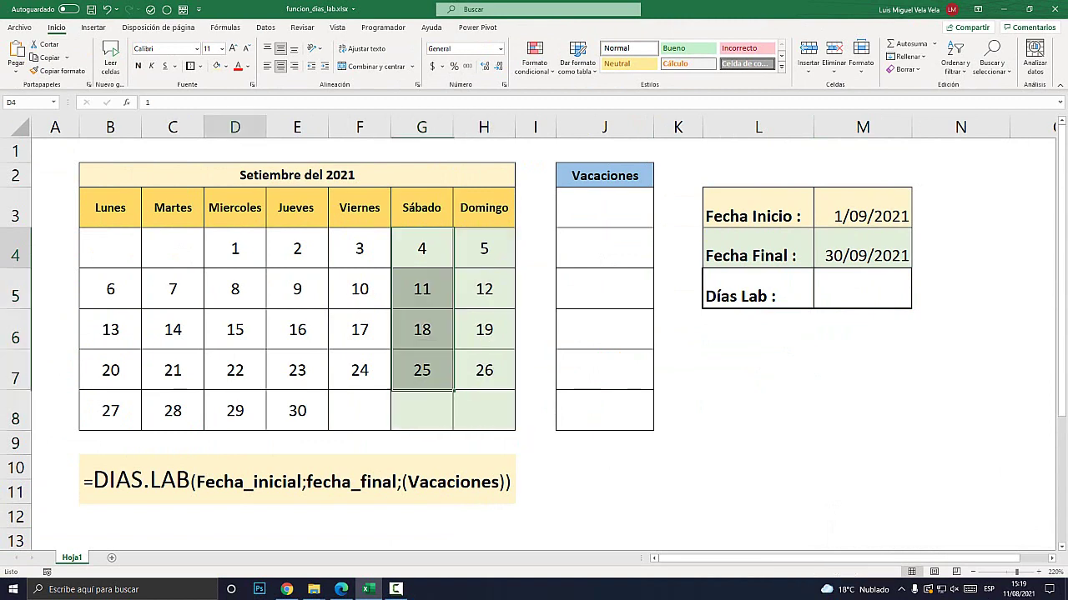
click(235, 249)
key(Right)
key(Right)
key(Right)
click(110, 289)
key(Right)
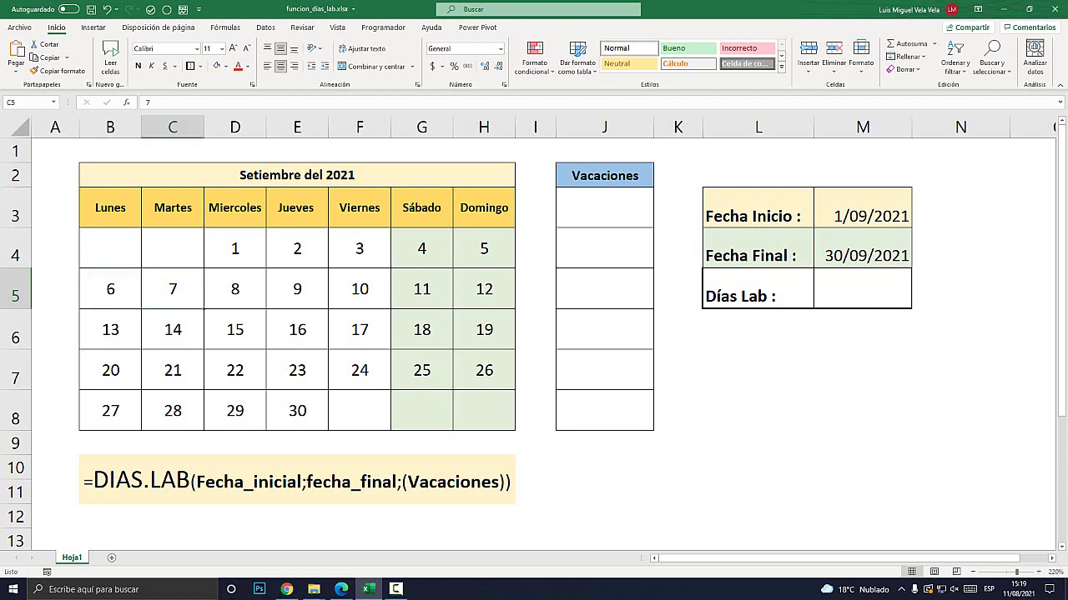
key(Right)
key(Right)
key(Right)
key(Down)
key(Left)
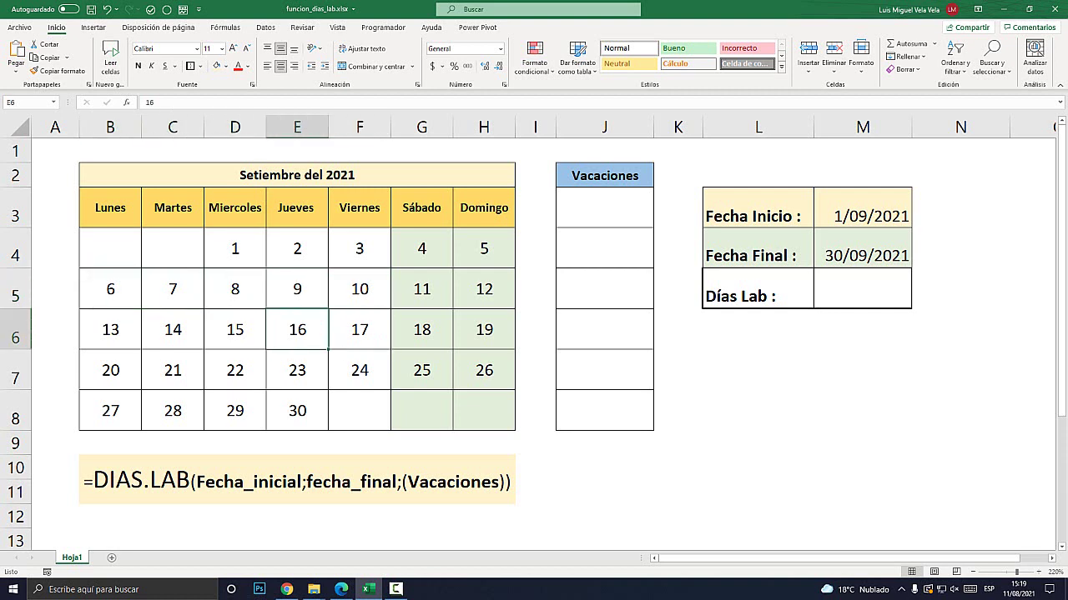
key(Left)
key(Left)
key(Left)
key(Down)
key(Right)
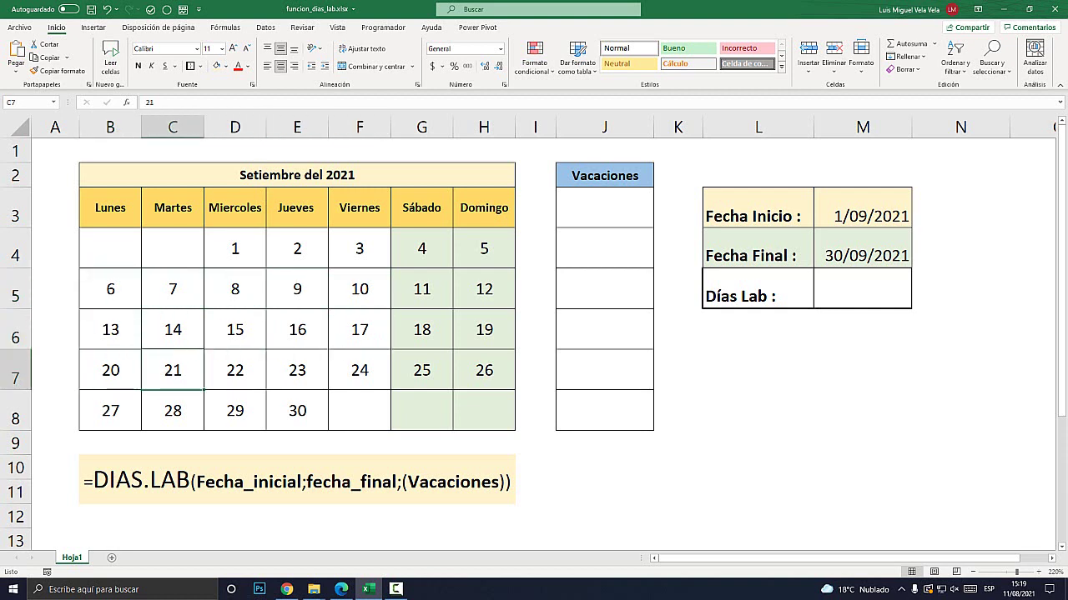
key(Right)
key(Right)
key(Right)
key(Down)
key(Left)
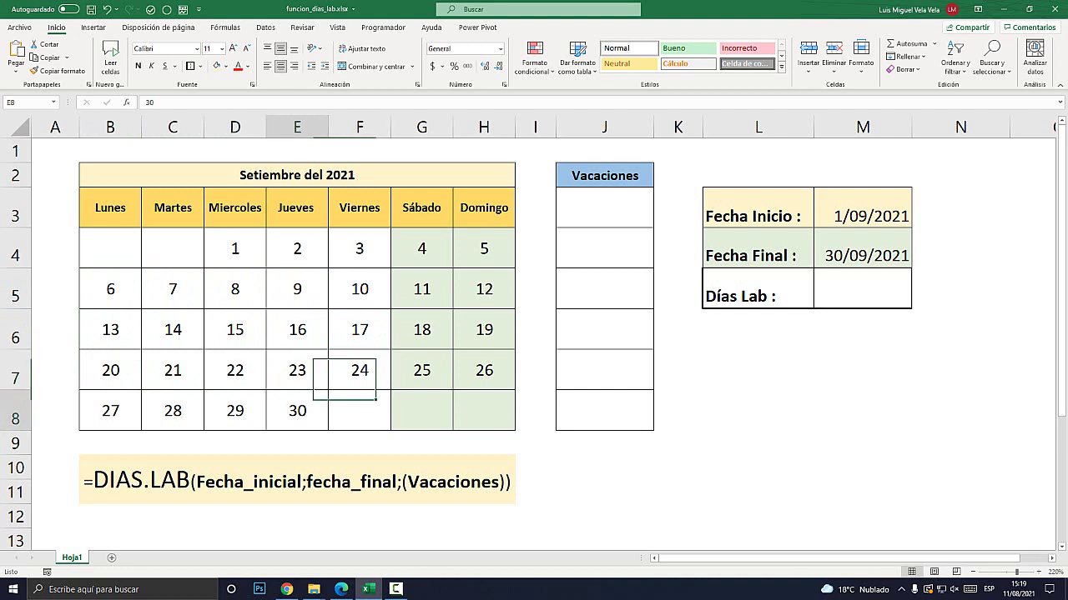
key(Left)
key(Left)
key(Left)
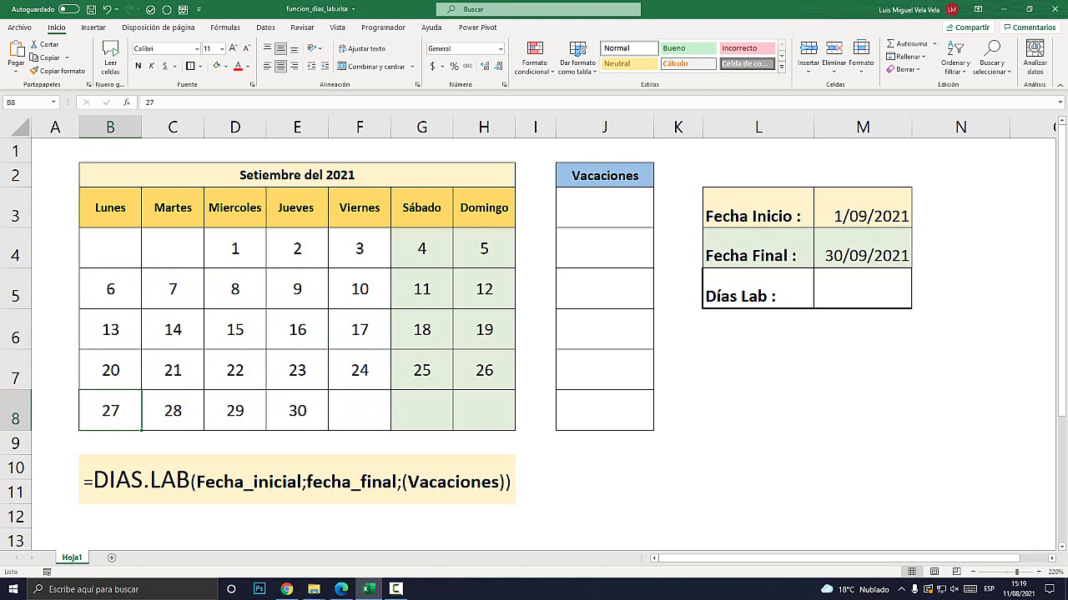
click(862, 288)
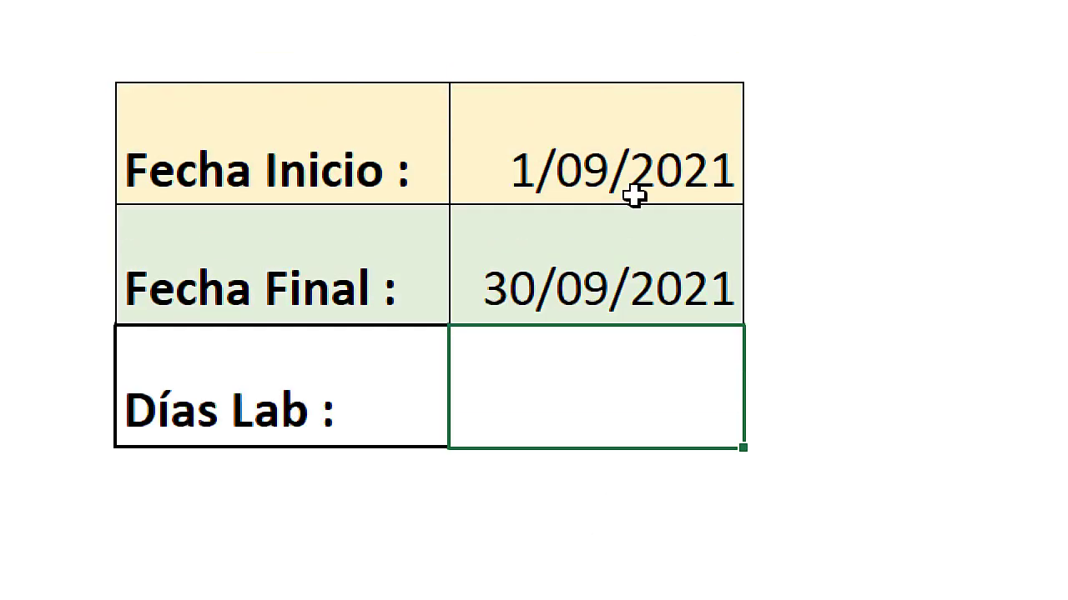
- Build =DIAS.LAB(M3;M4) in the Días Lab cell from the two date cells, returning 22
text(=dias)
key(Down)
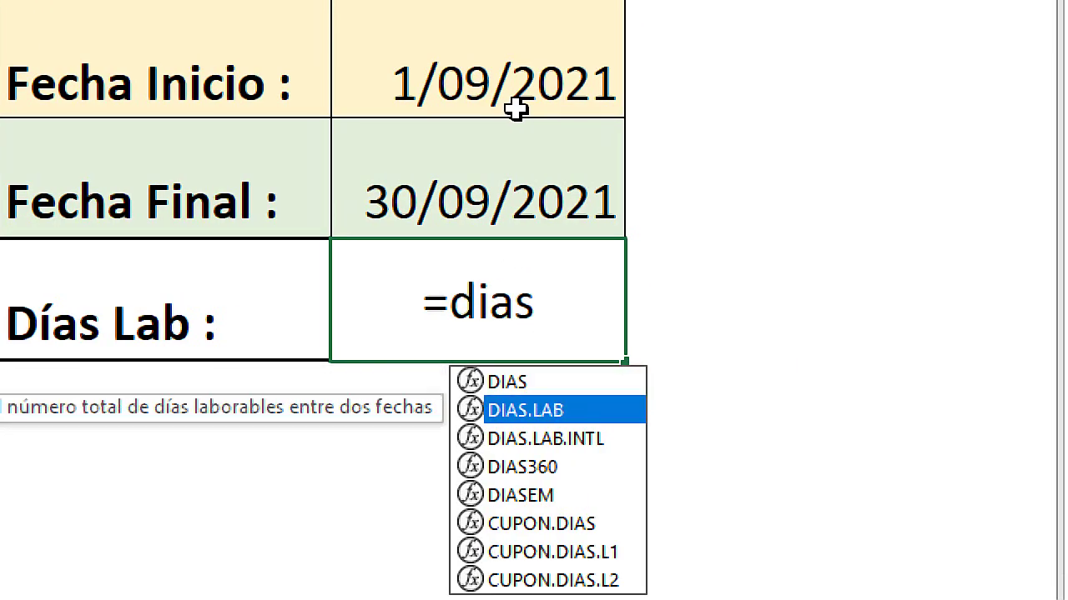
key(Tab)
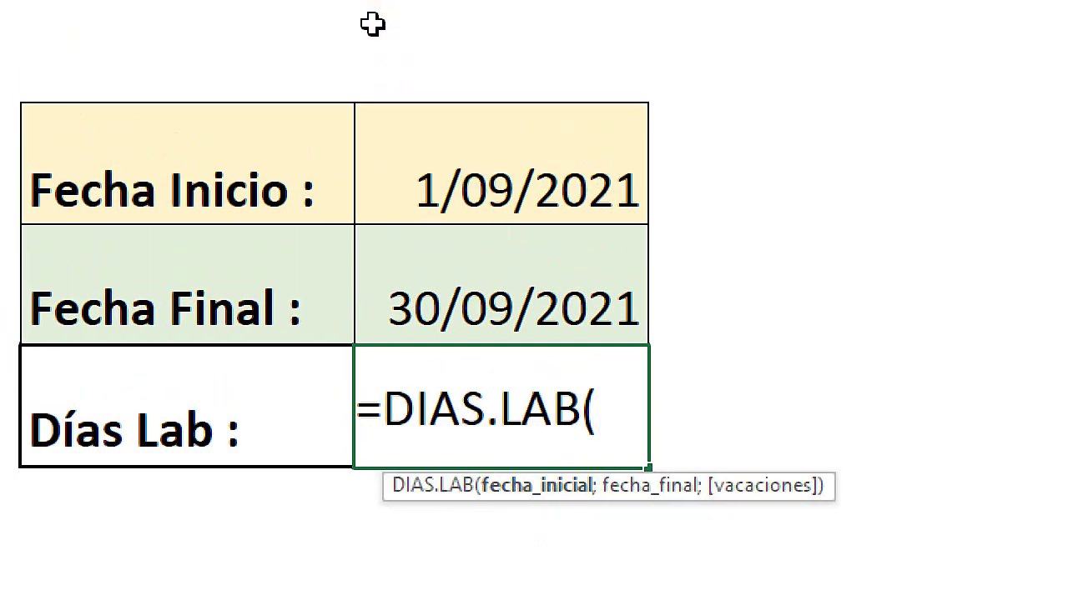
click(683, 224)
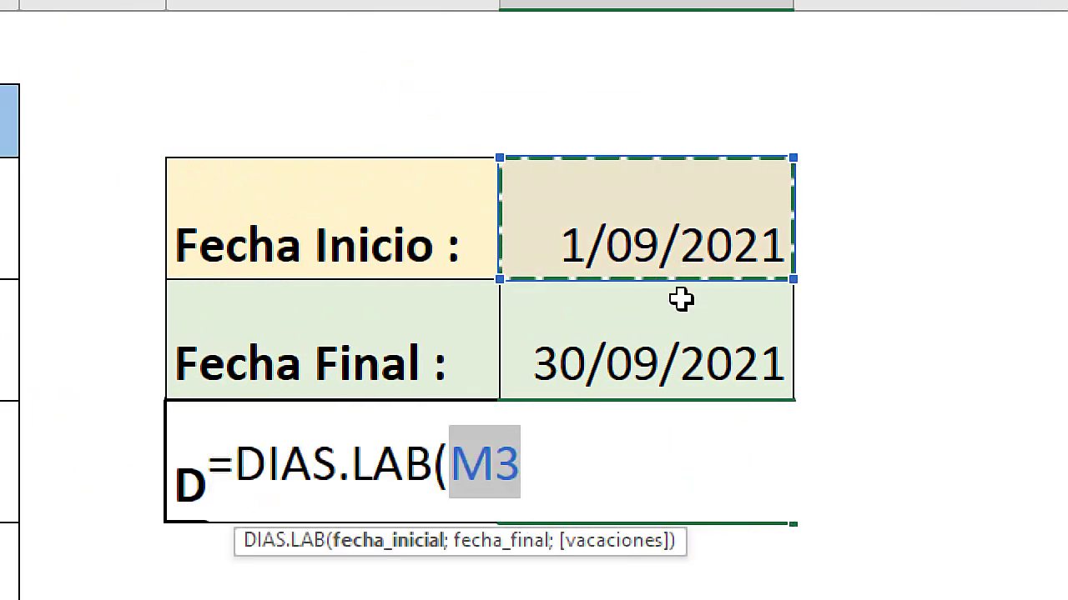
click(622, 464)
text(;)
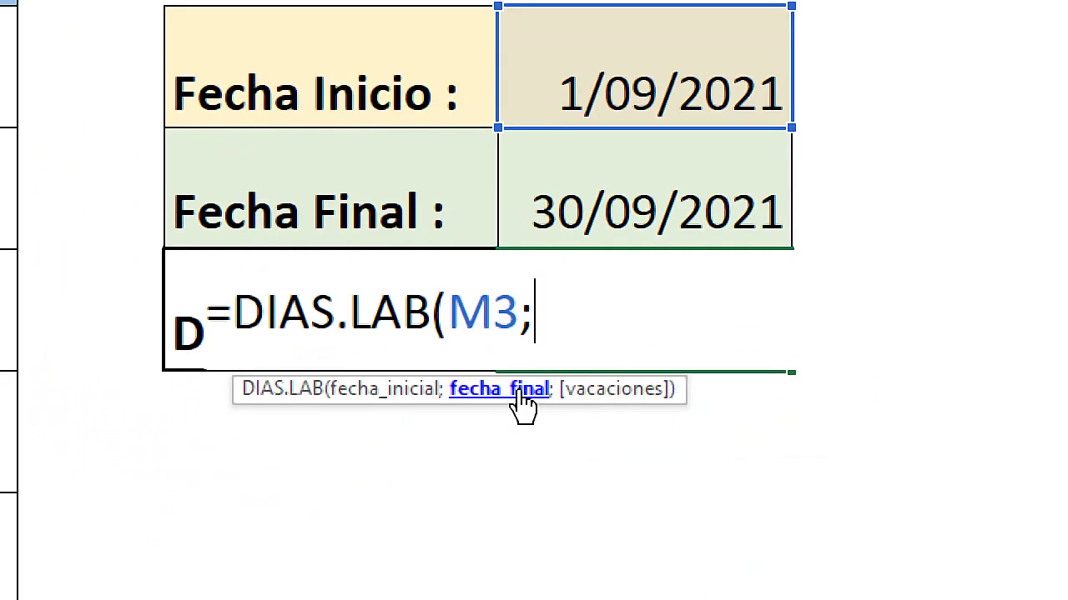
click(674, 302)
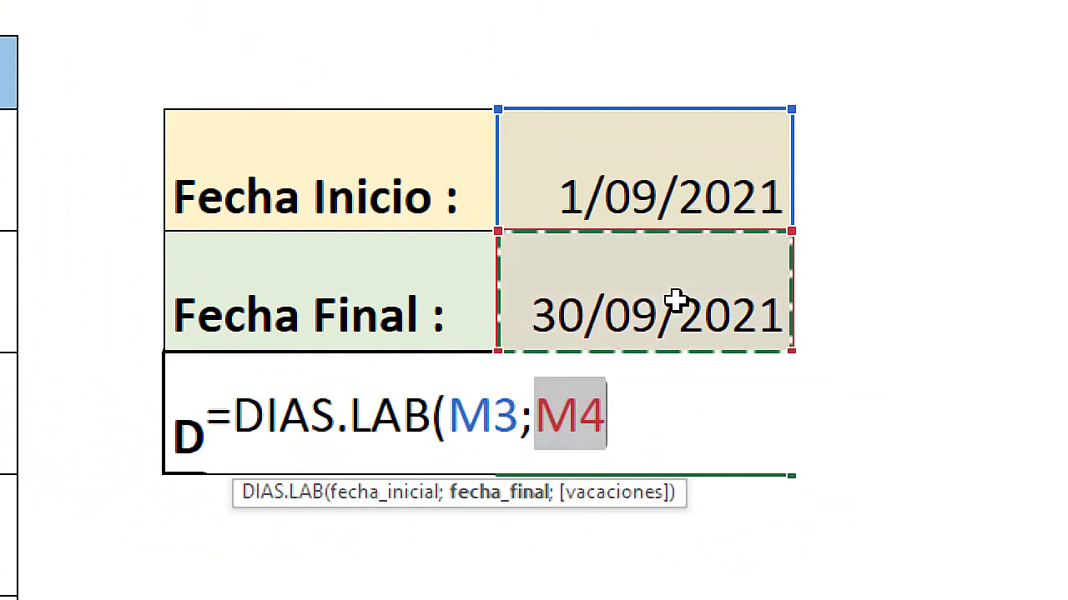
click(645, 413)
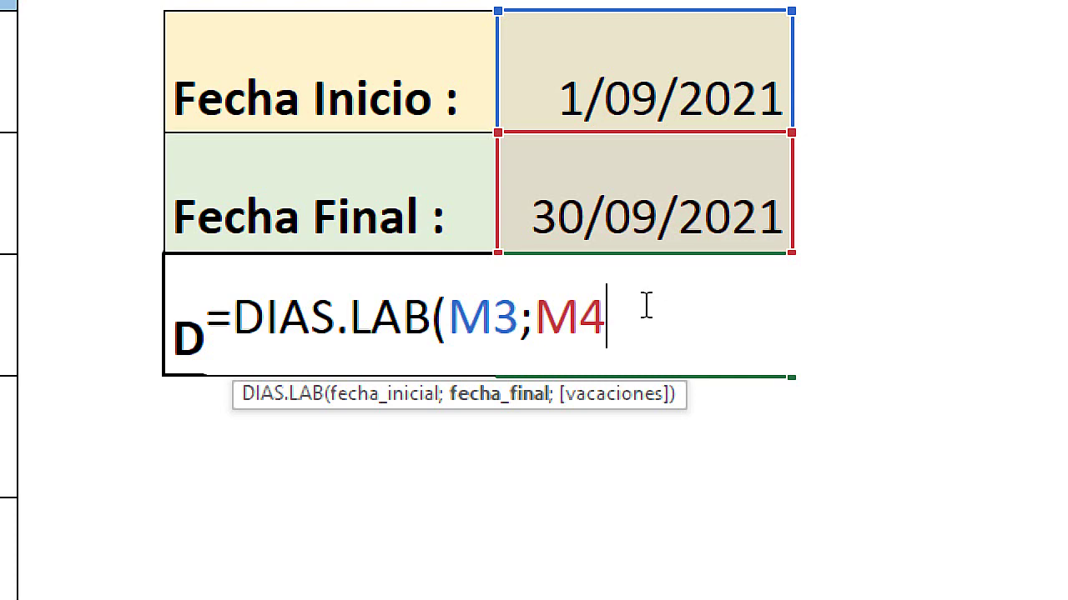
text())
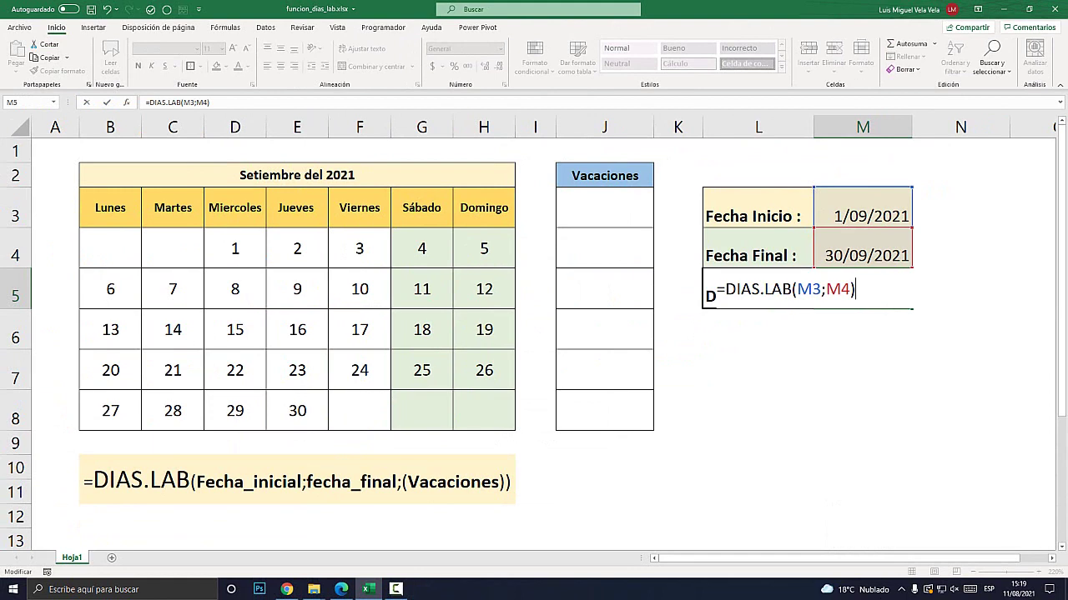
key(ctrl+Return)
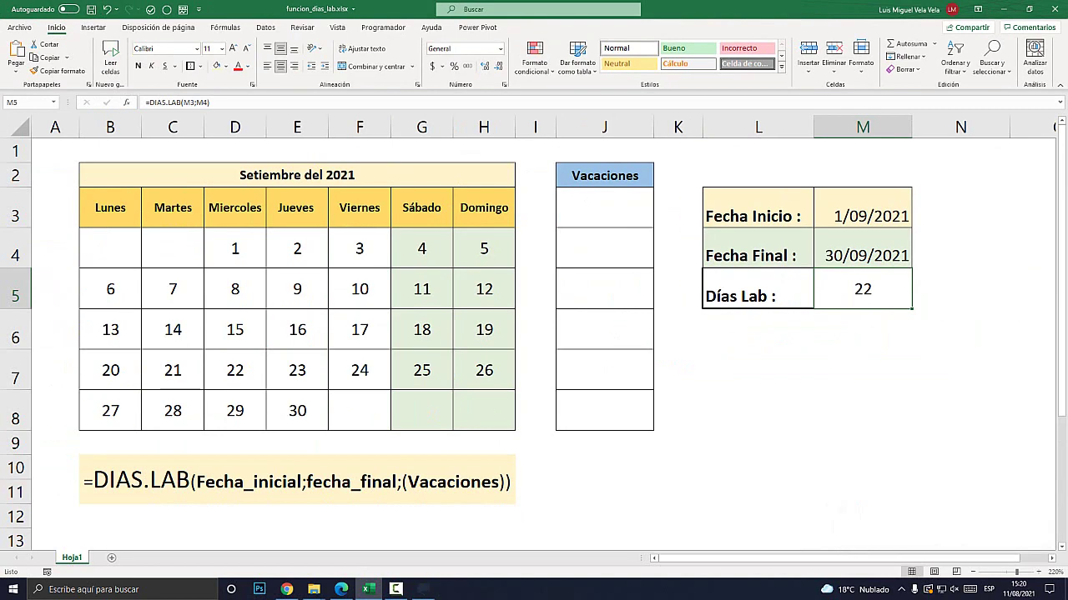
mouse_move(110, 247)
mouse_down()
mouse_move(359, 330)
mouse_move(467, 410)
mouse_move(484, 410)
mouse_up()
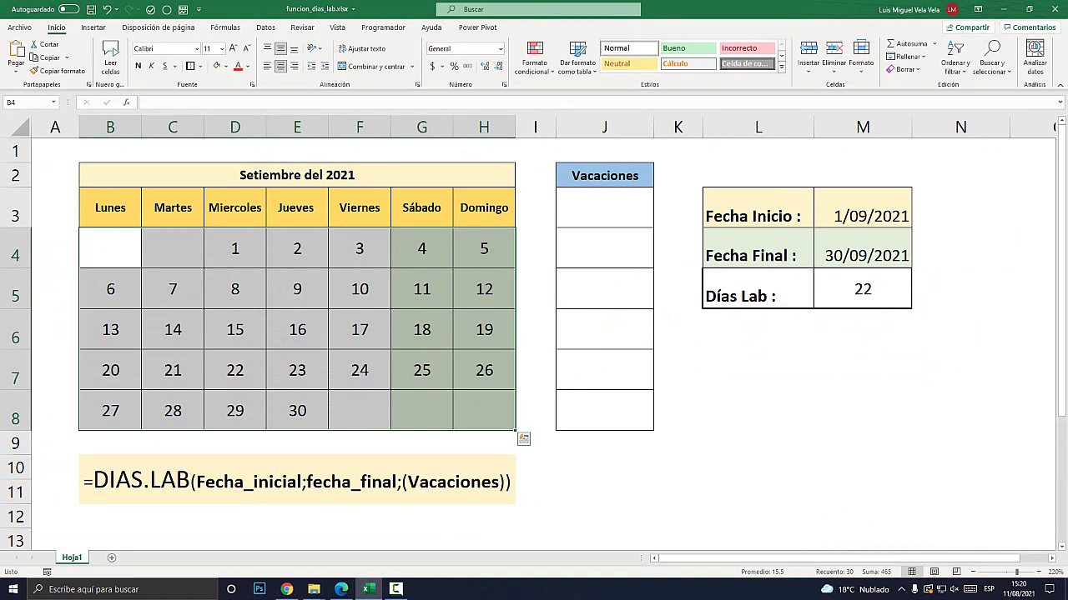
click(863, 288)
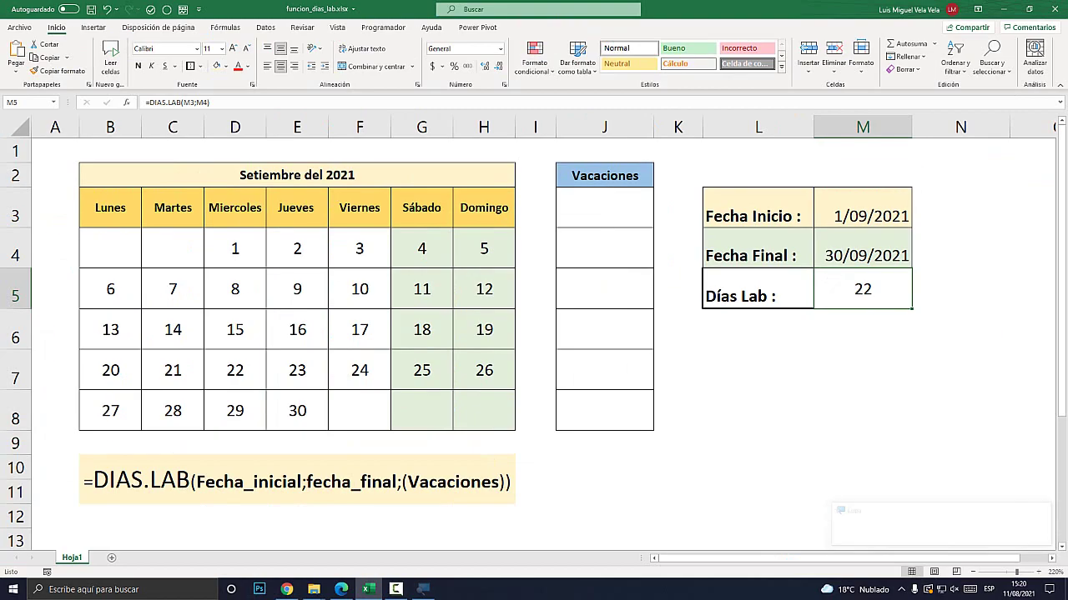
click(604, 208)
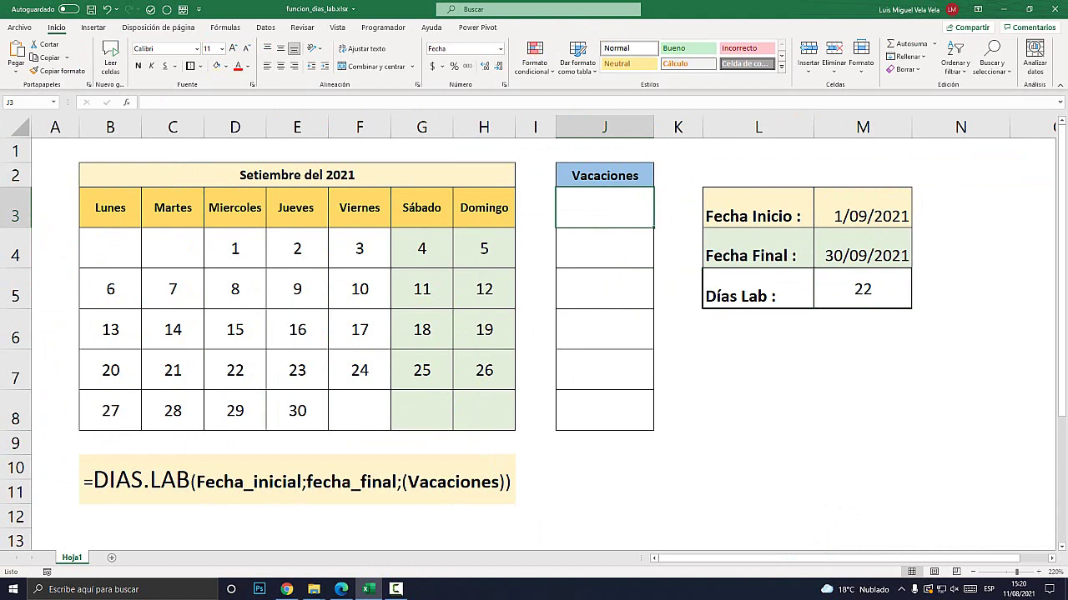
click(359, 248)
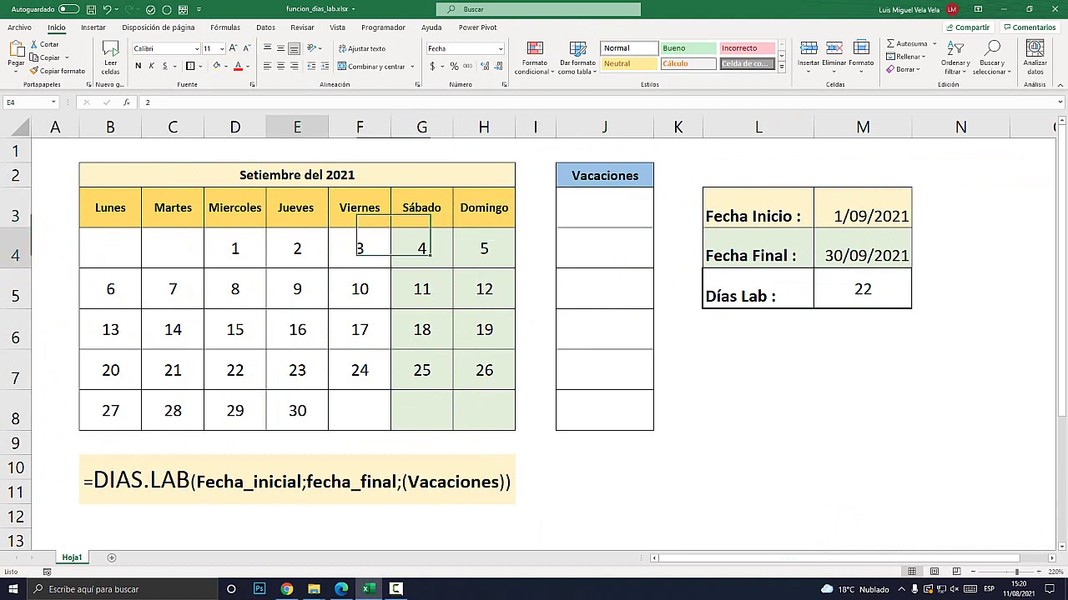
click(297, 248)
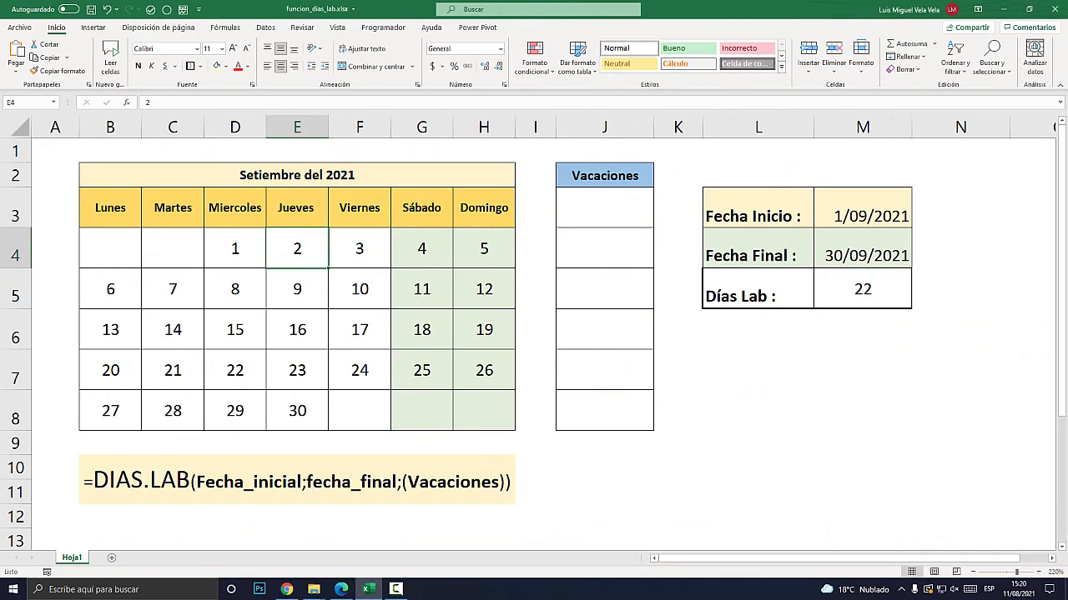
click(359, 247)
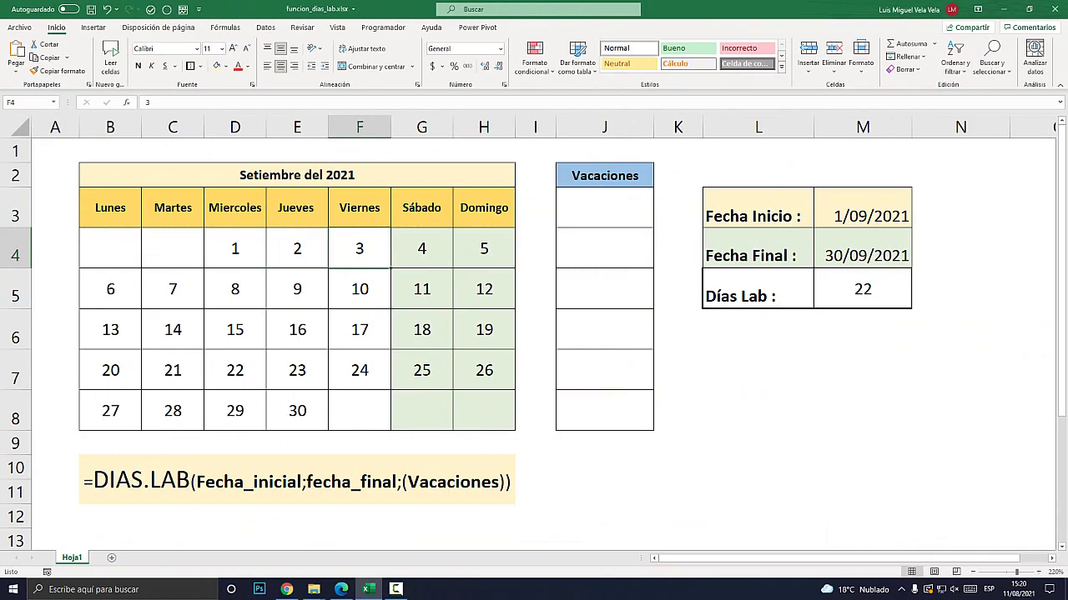
click(111, 288)
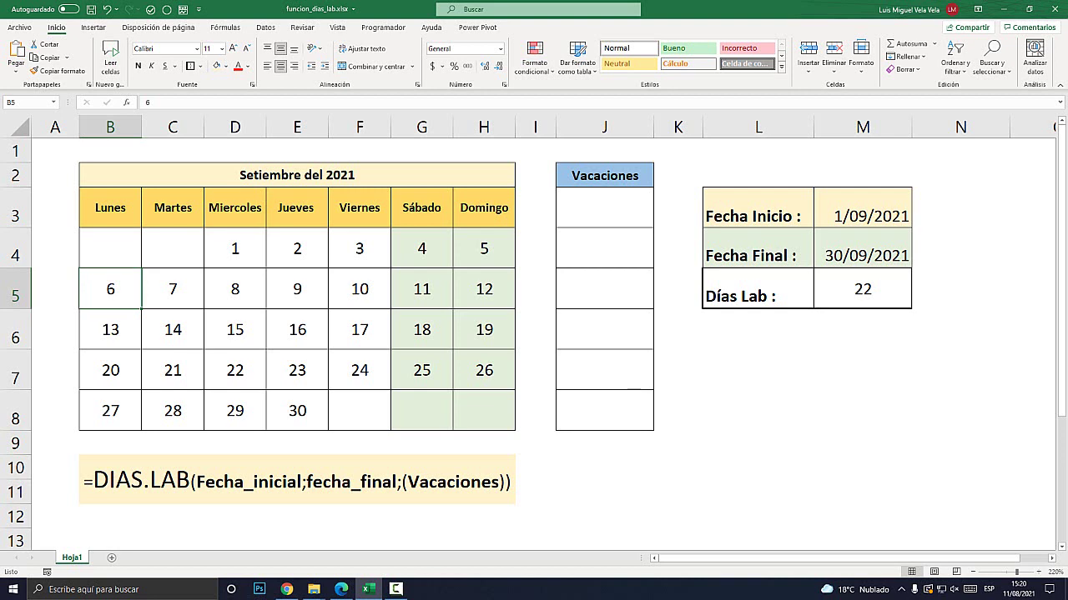
click(604, 206)
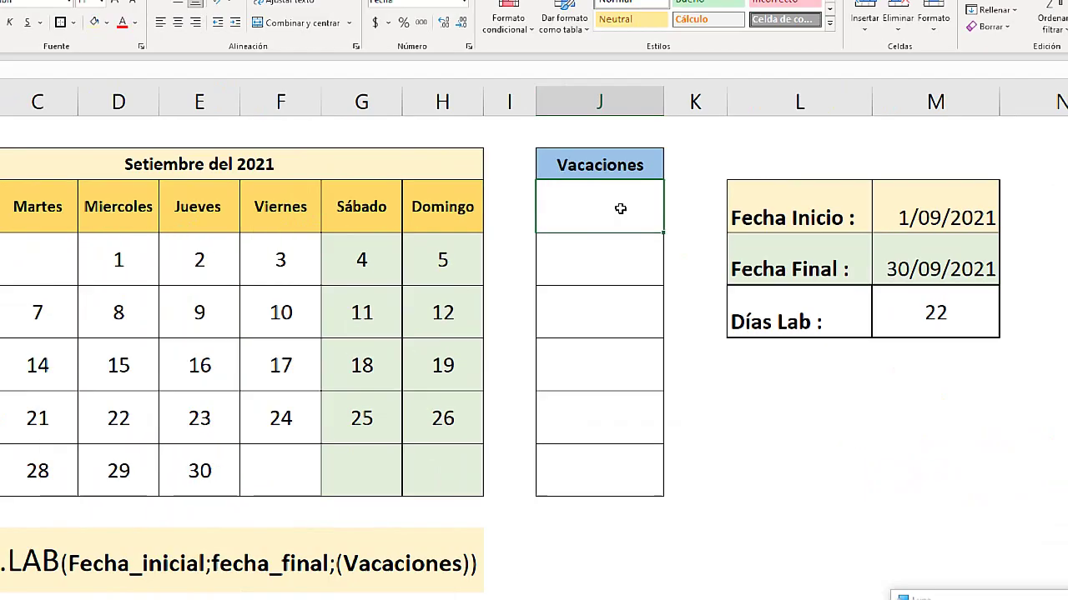
- Type 02/09/2021, 03/09/2021, 06/09/2021 and 07/09/2021 down the Vacaciones column
text(02/0)
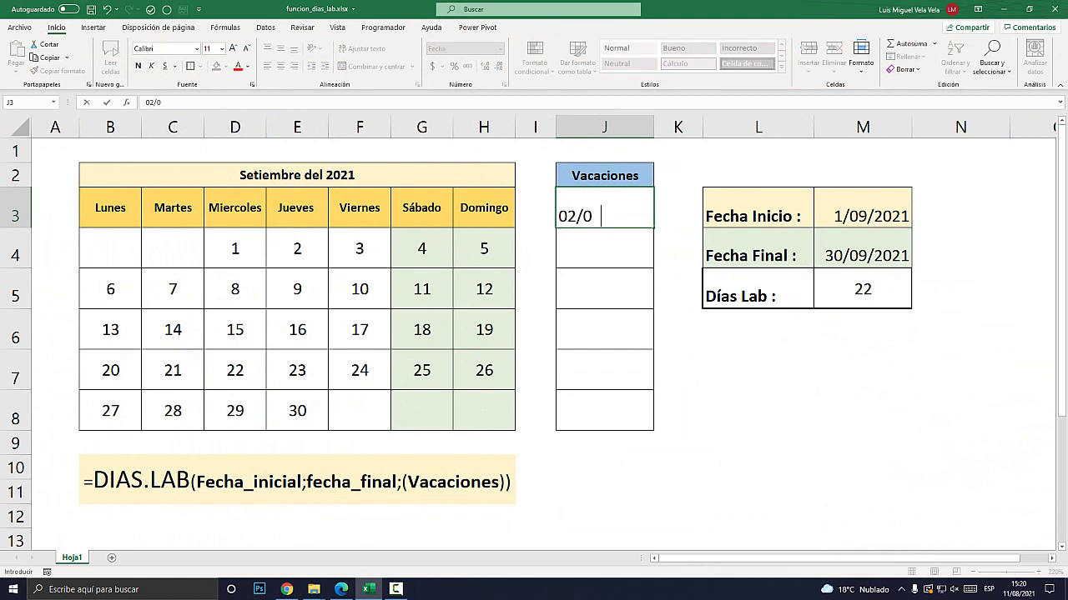
text(9/2021)
key(Return)
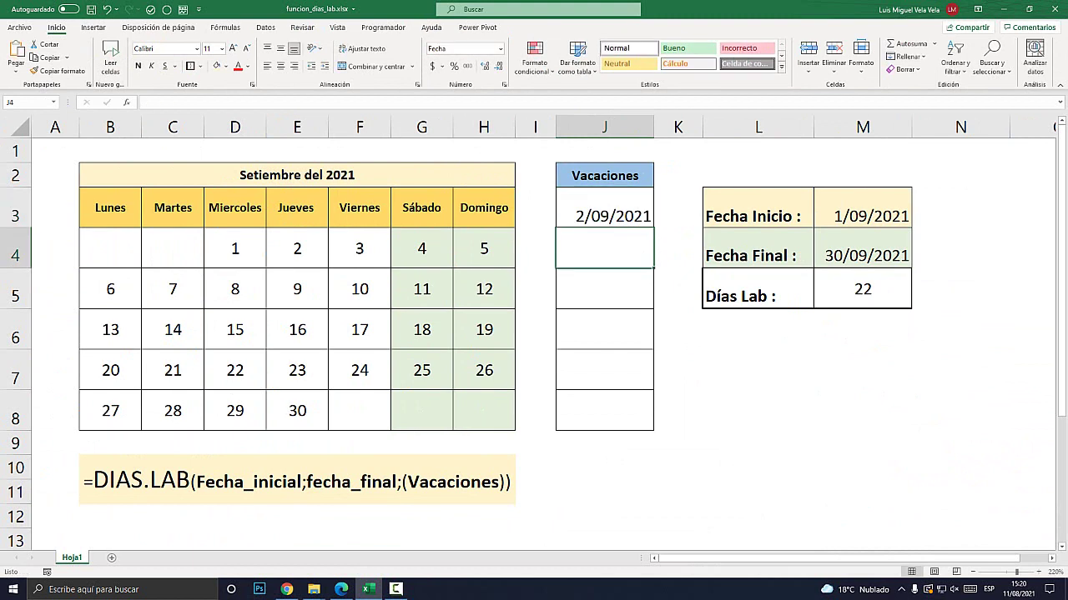
text(03/09/)
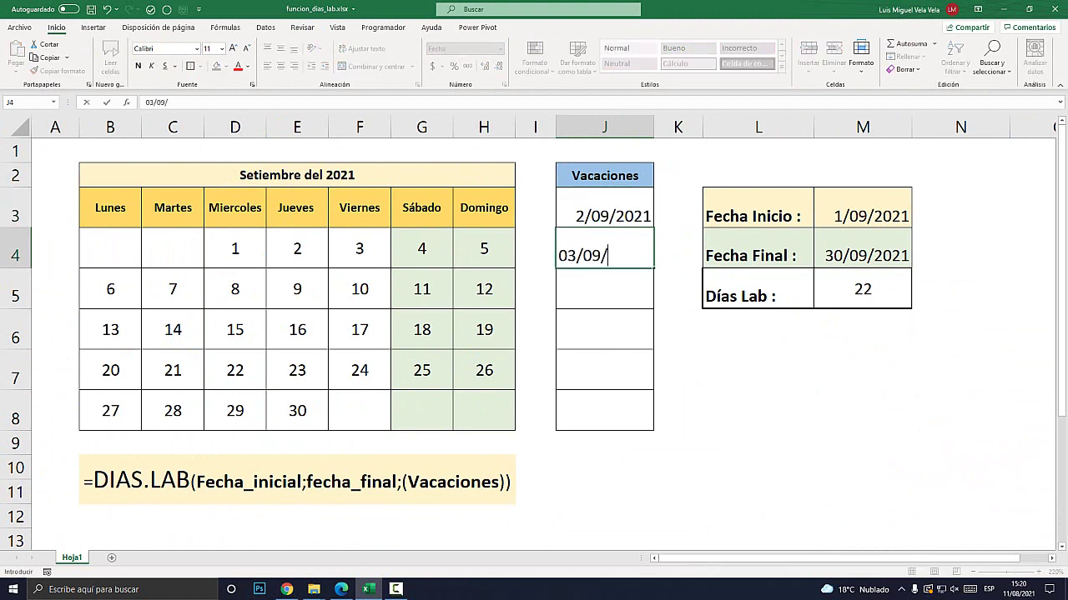
text(2021)
key(Return)
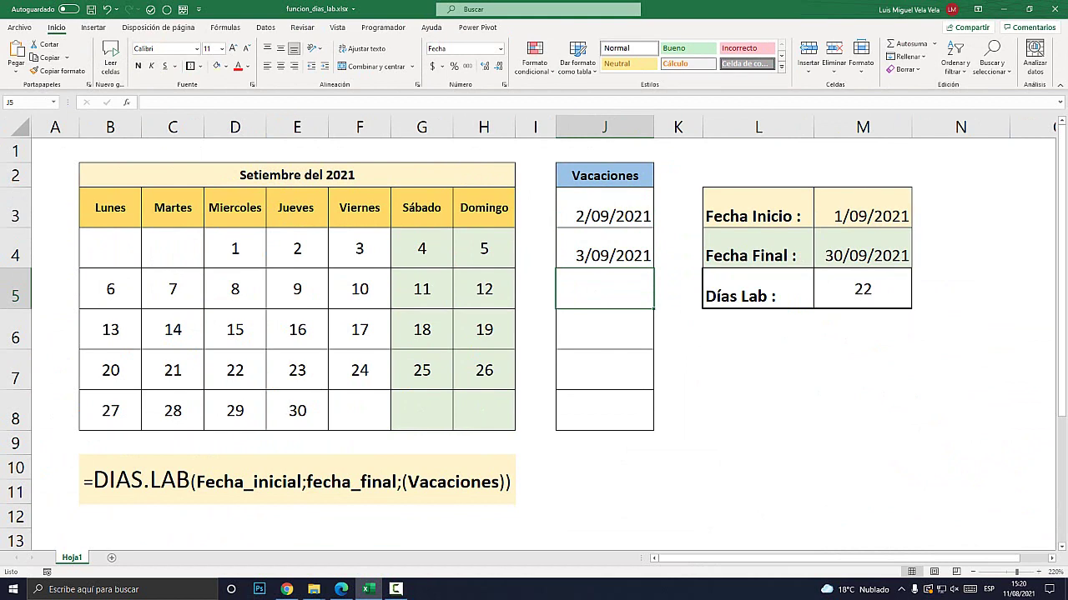
click(173, 289)
click(110, 289)
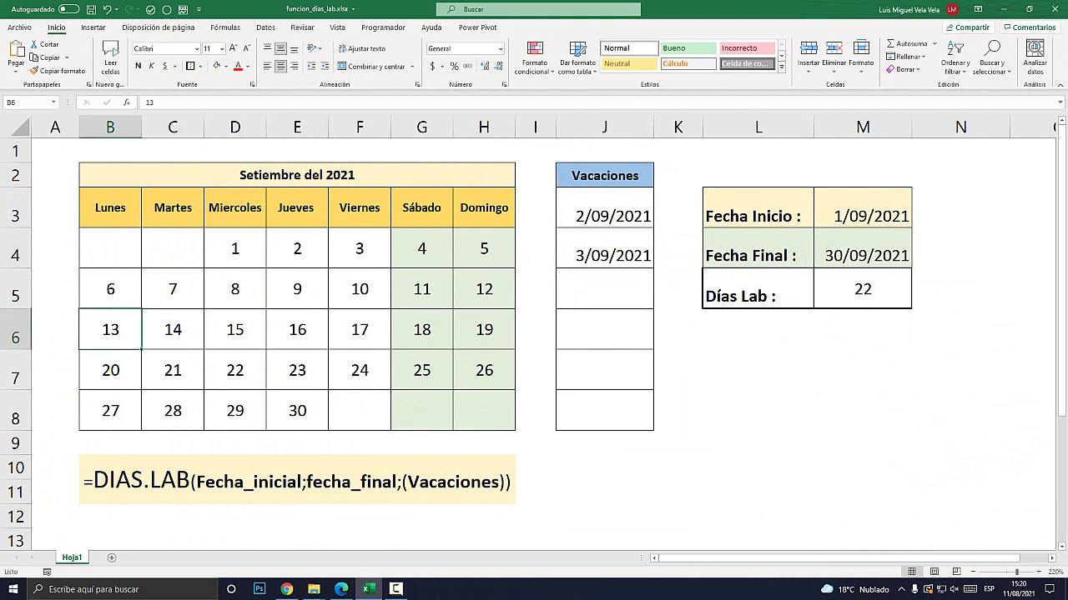
click(604, 288)
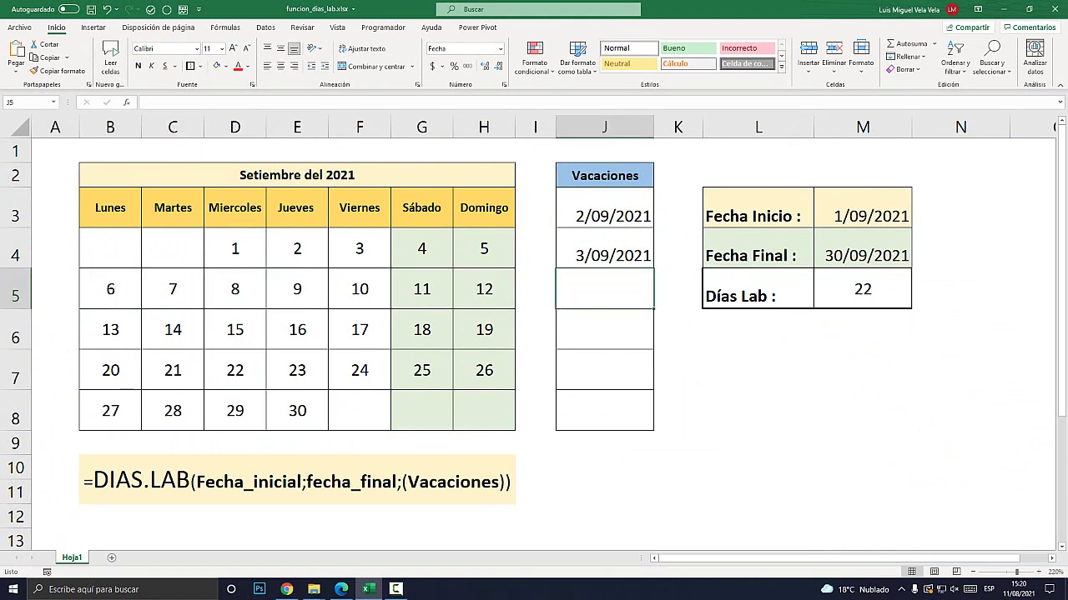
text(06/09/)
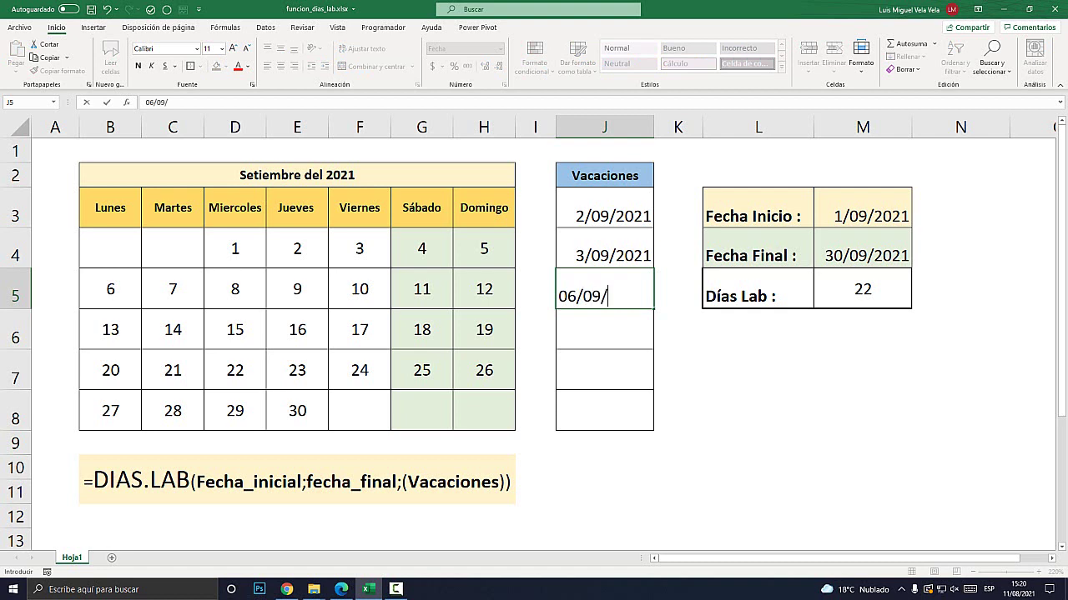
text(2021)
key(Return)
text(0)
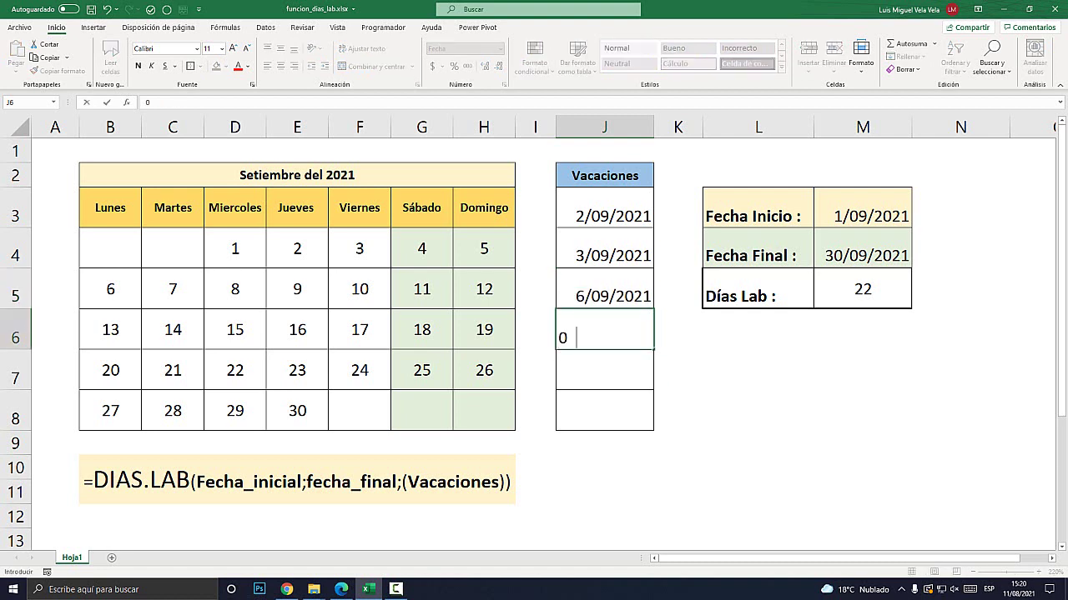
text(7/09/2)
text(021)
key(Return)
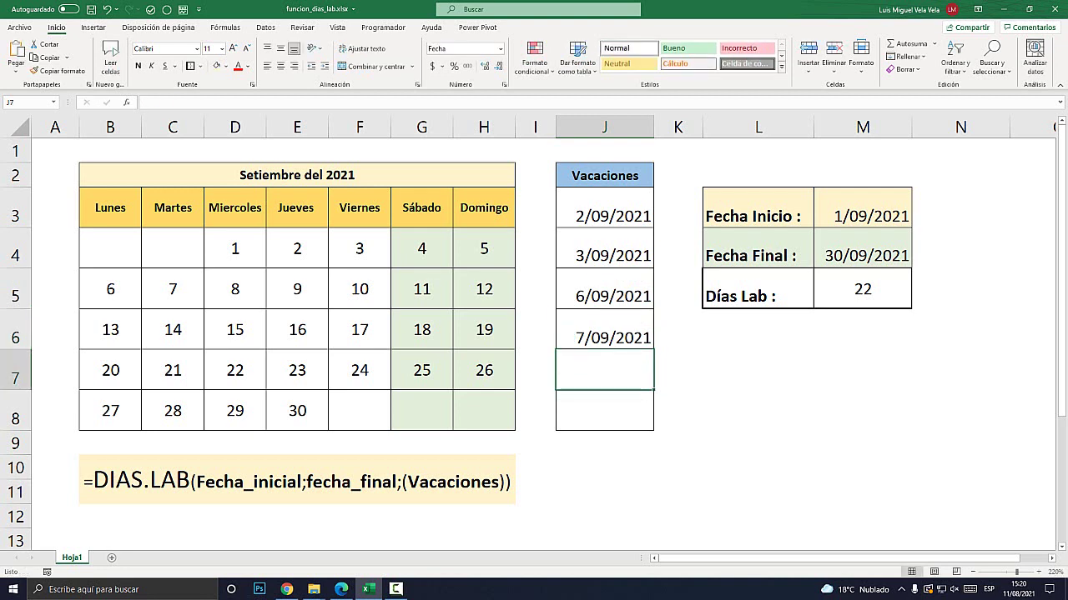
- Fill calendar days 2–3 and 6–7 with light orange to match the vacation list
drag(297, 248, 359, 249)
click(224, 67)
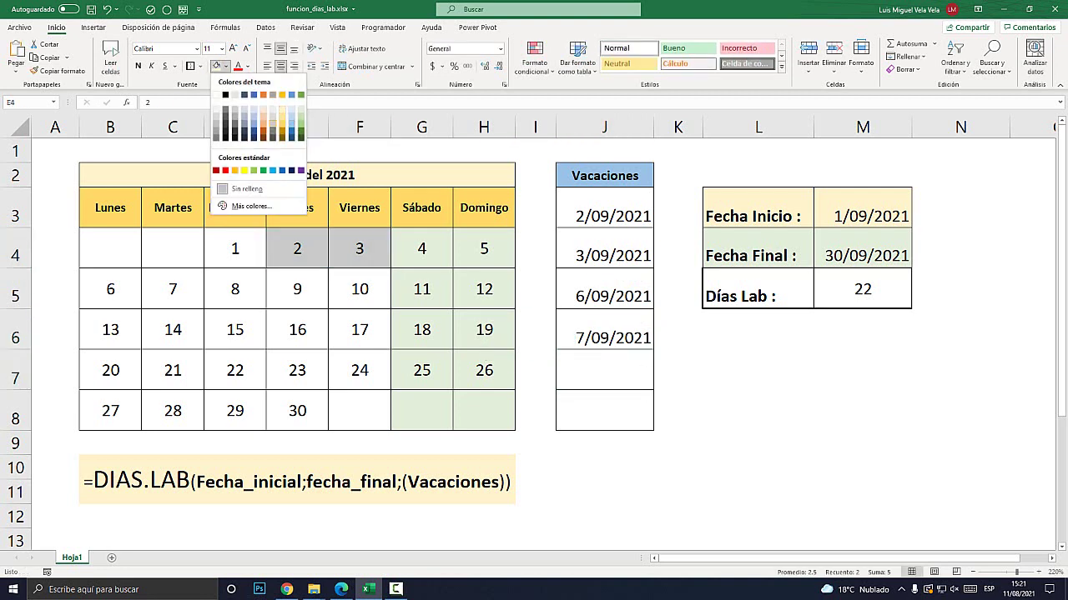
click(264, 112)
drag(111, 289, 173, 288)
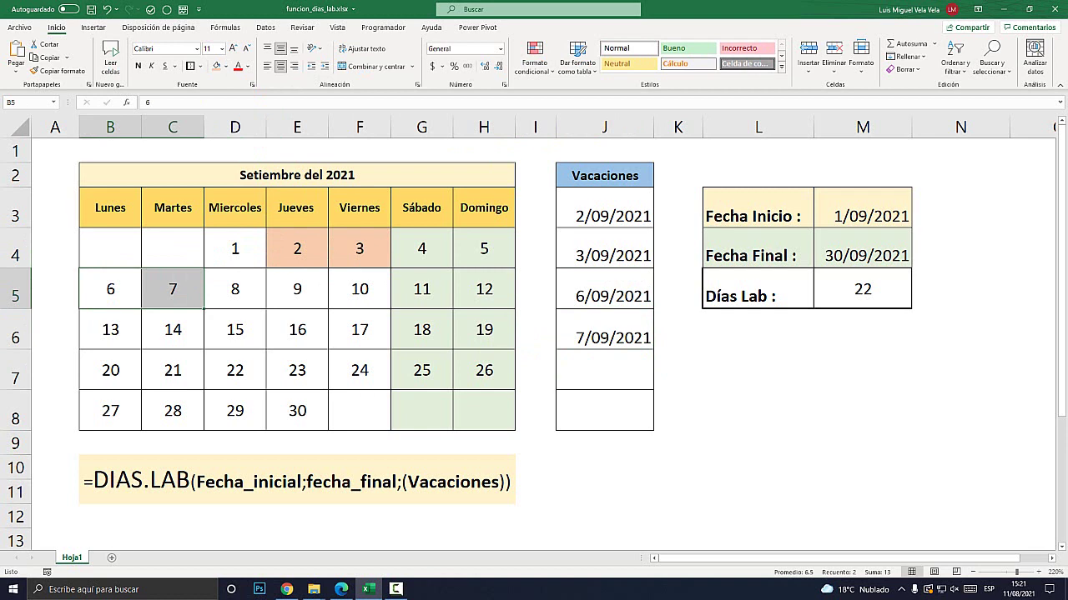
click(216, 67)
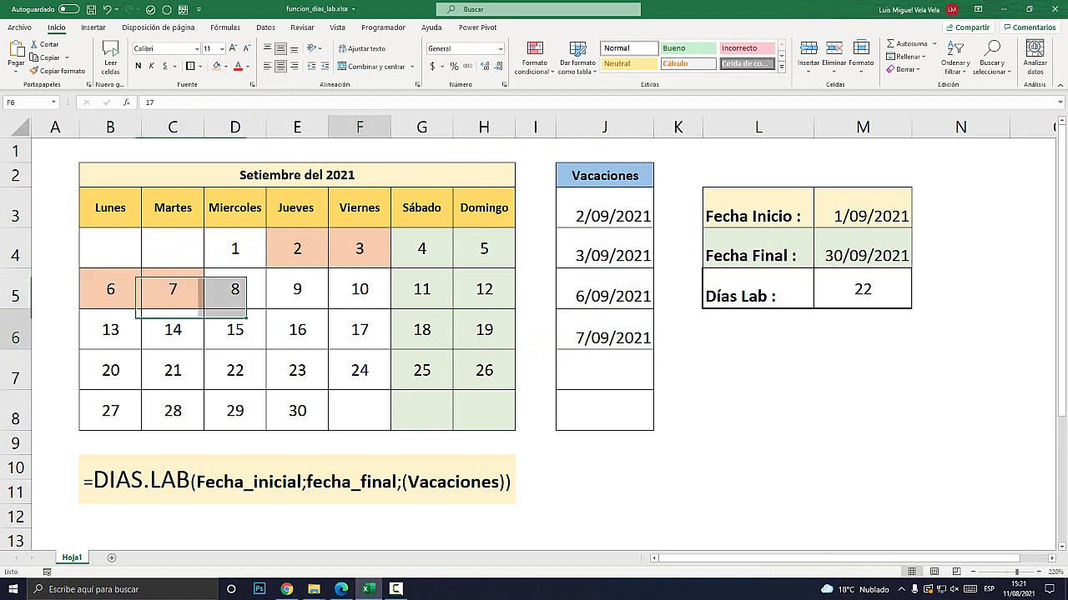
click(359, 330)
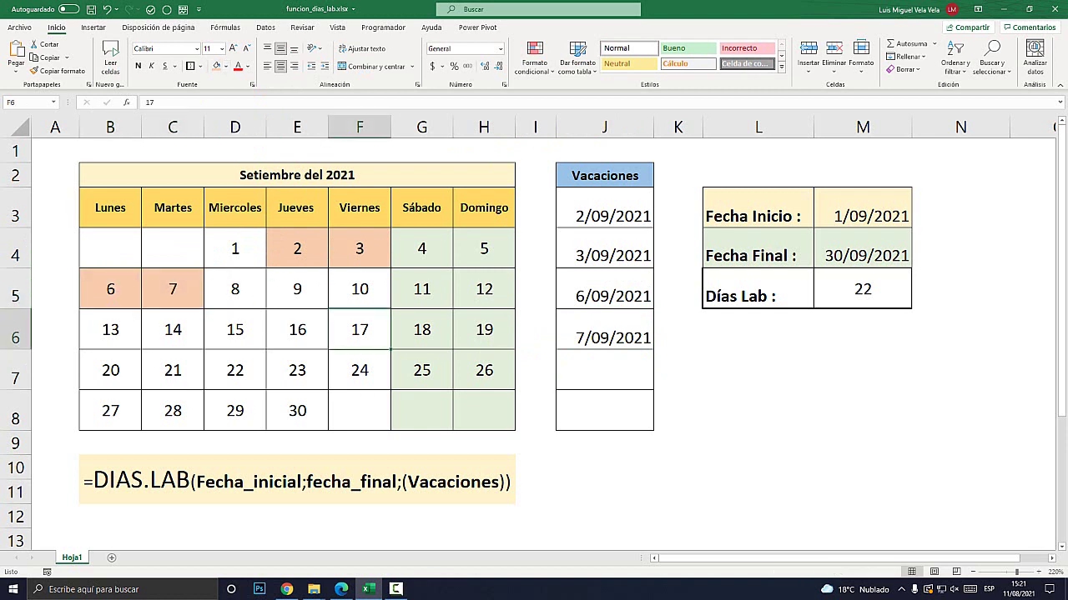
drag(605, 216, 653, 267)
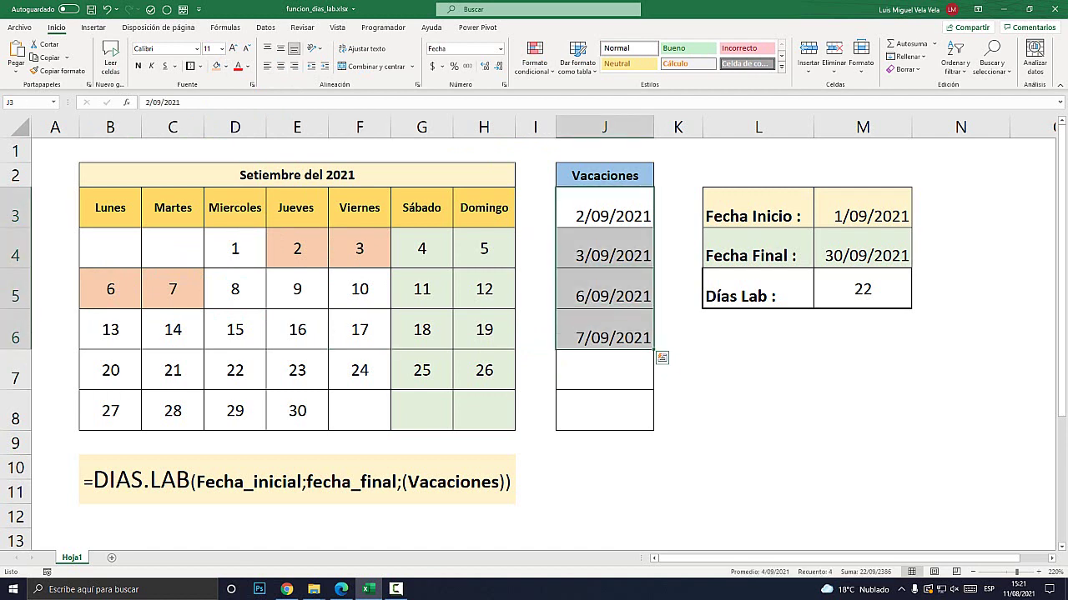
- Replace M5's formula with =DIAS.LAB(M3;M4;J3:J6), using the vacation dates as holidays
drag(653, 268, 650, 221)
click(862, 289)
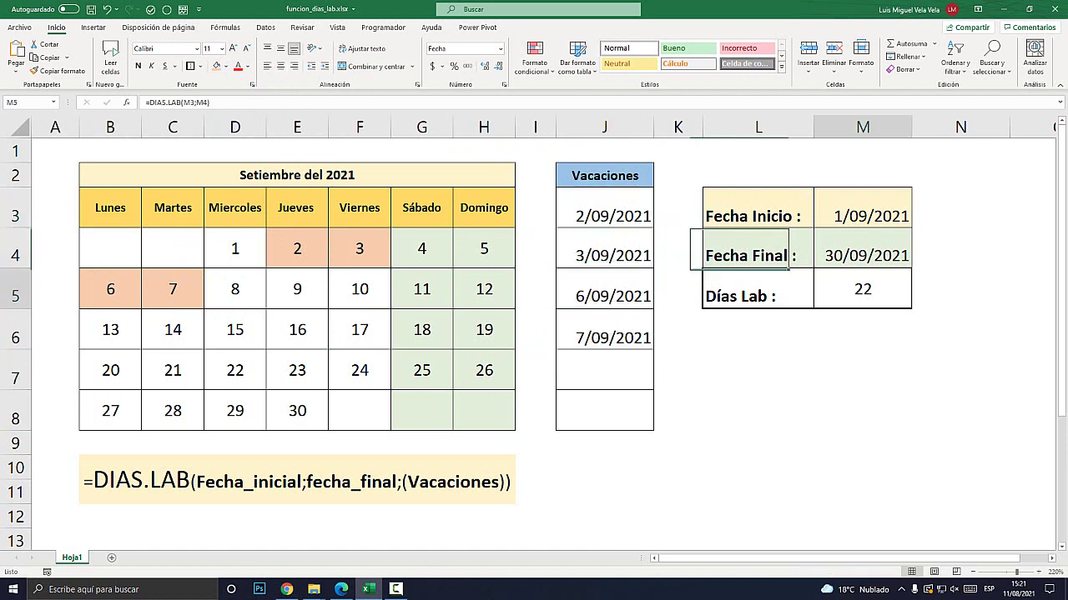
key(Delete)
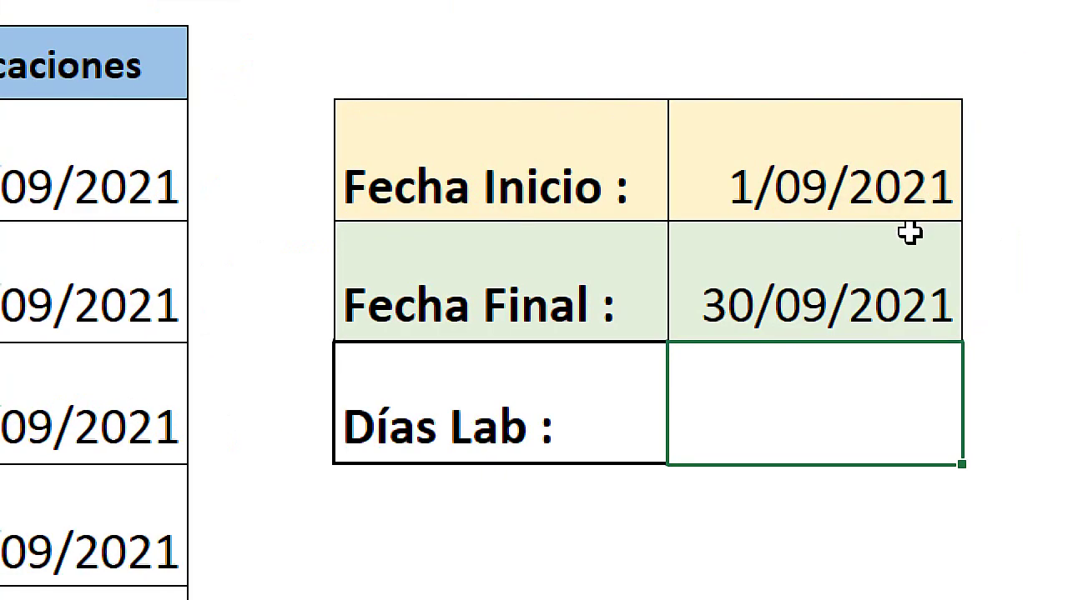
text(=)
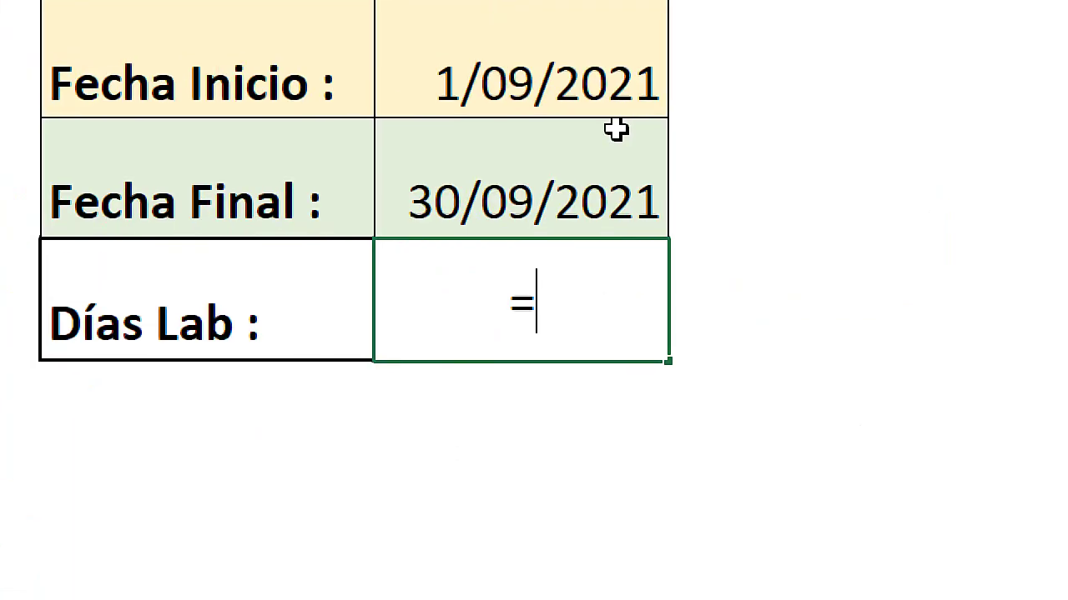
text(dias)
key(Down)
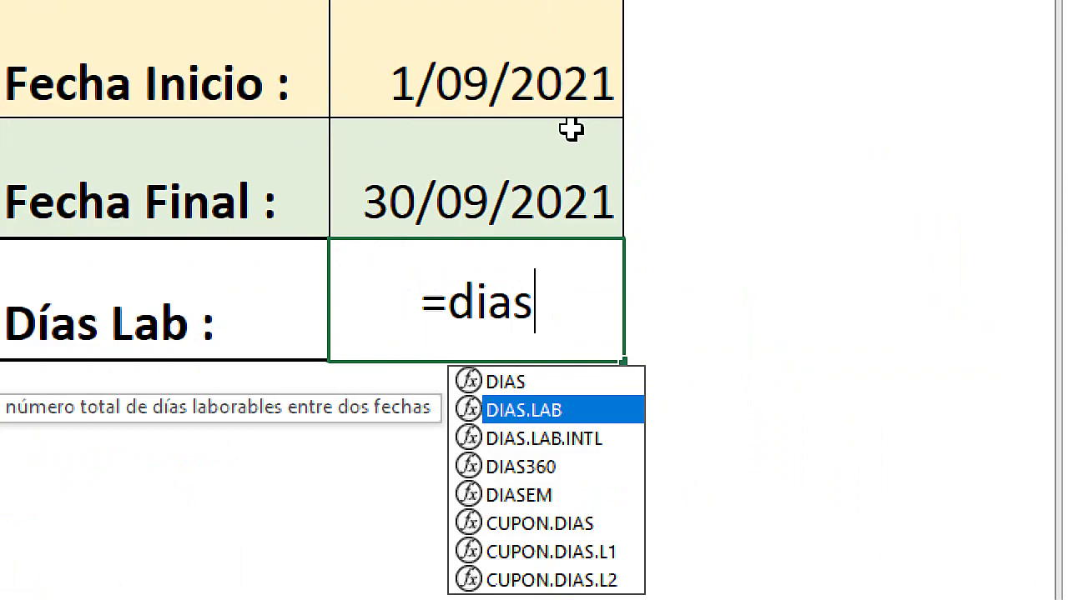
key(Tab)
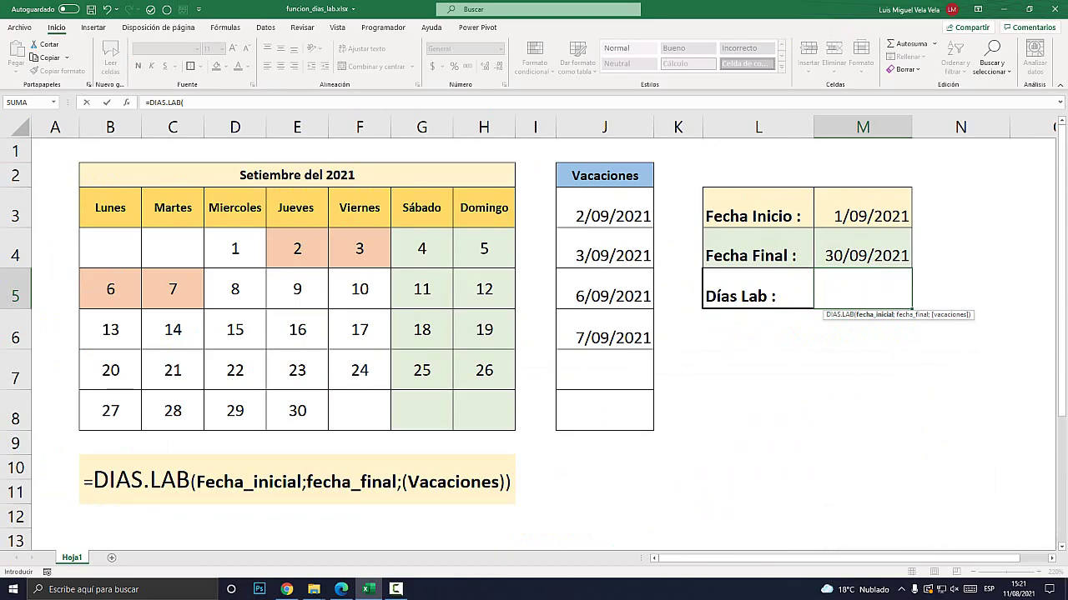
click(862, 216)
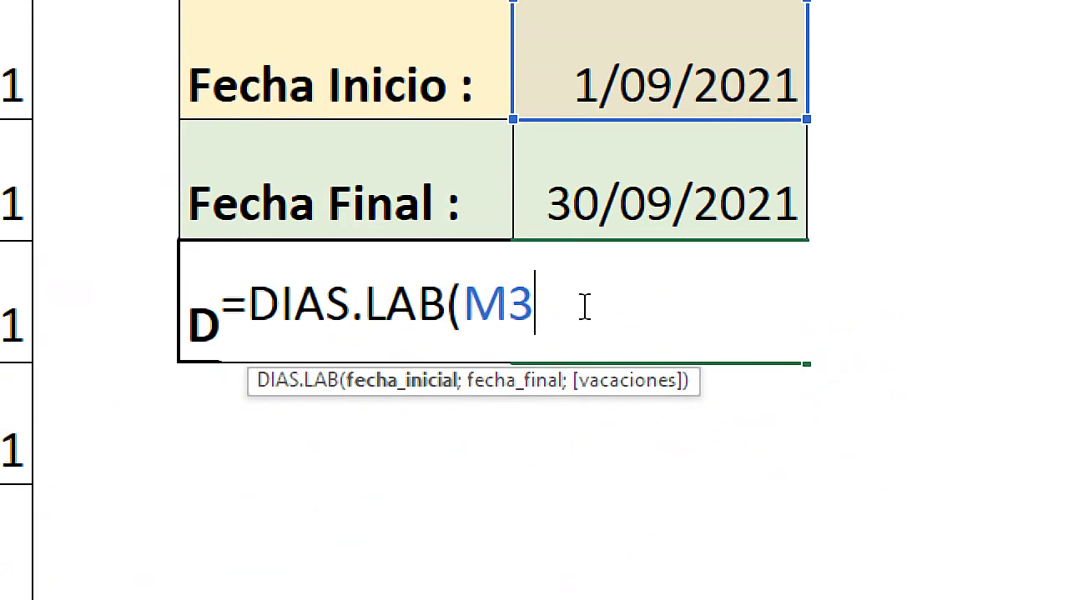
text(;)
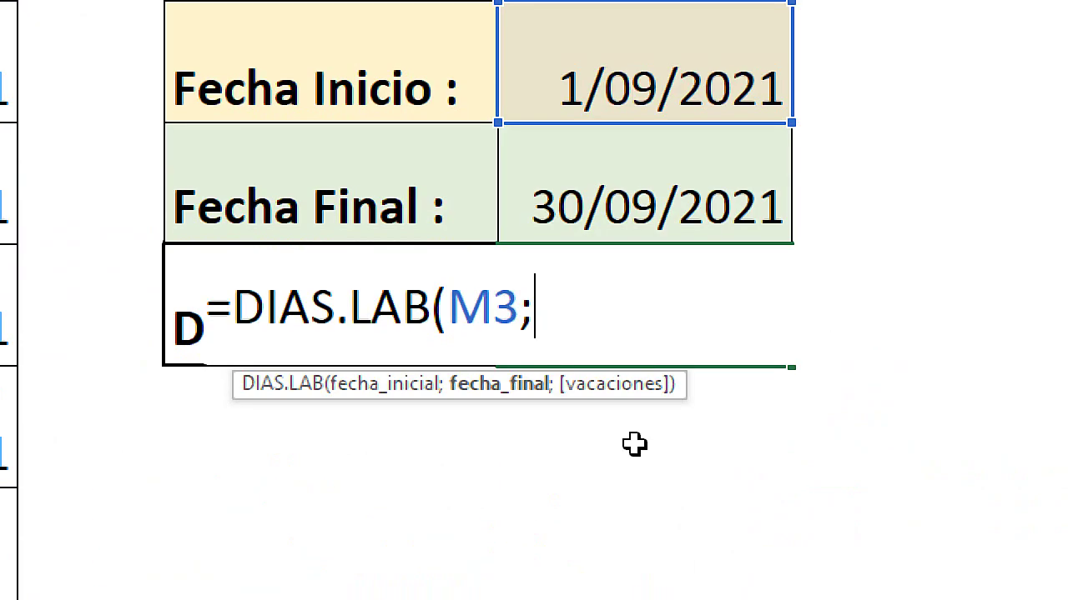
click(617, 386)
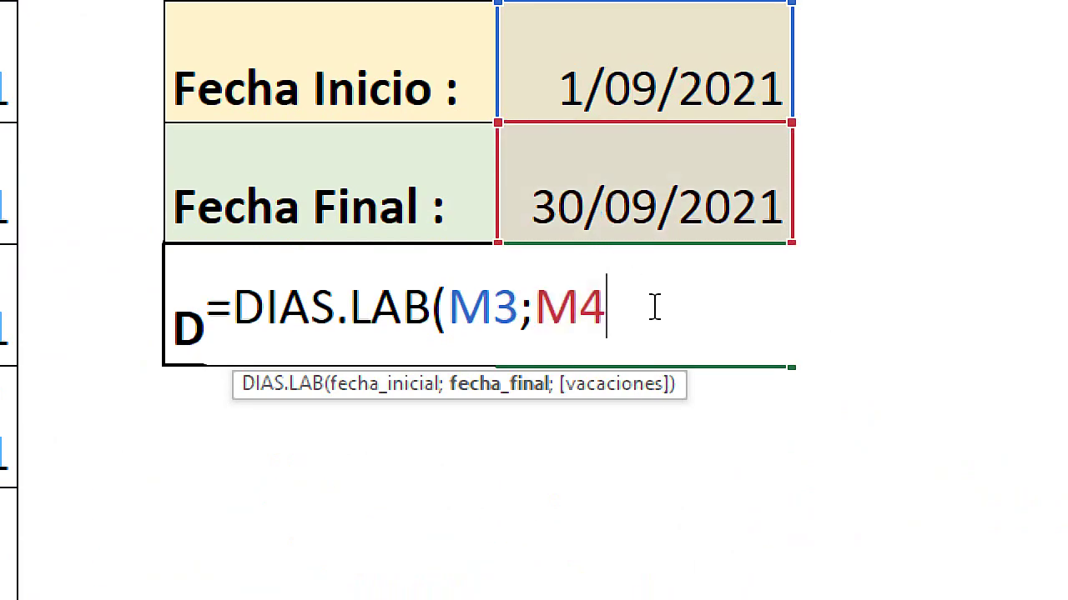
text(;)
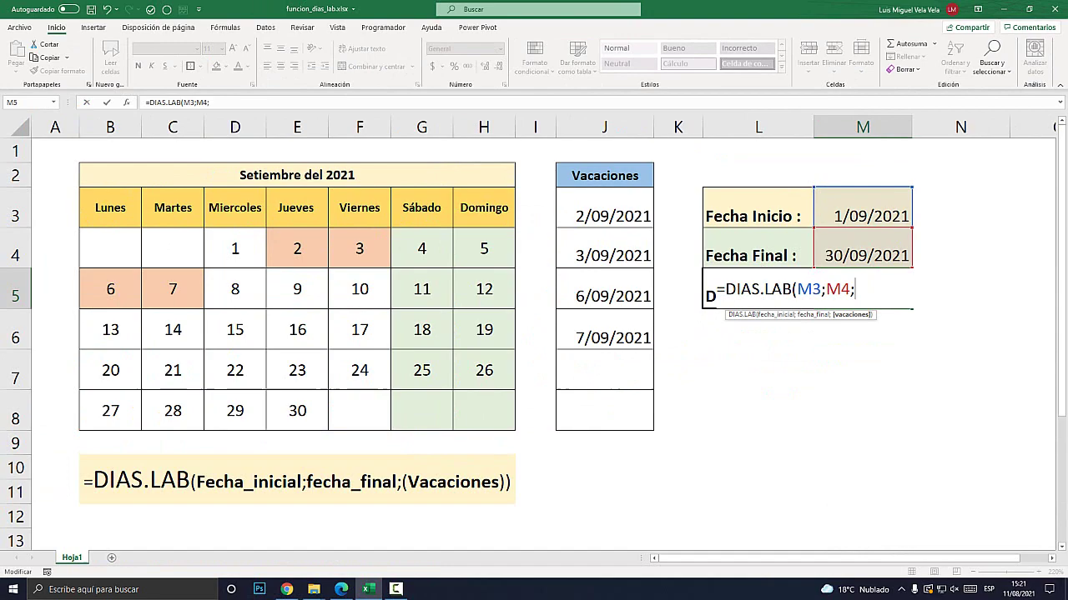
drag(605, 216, 605, 337)
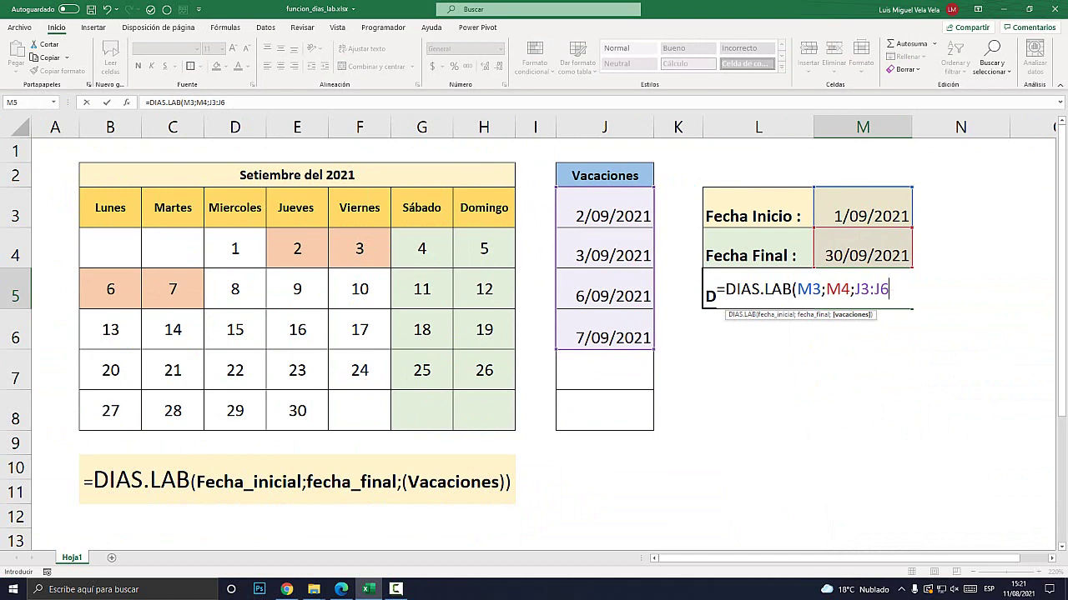
text())
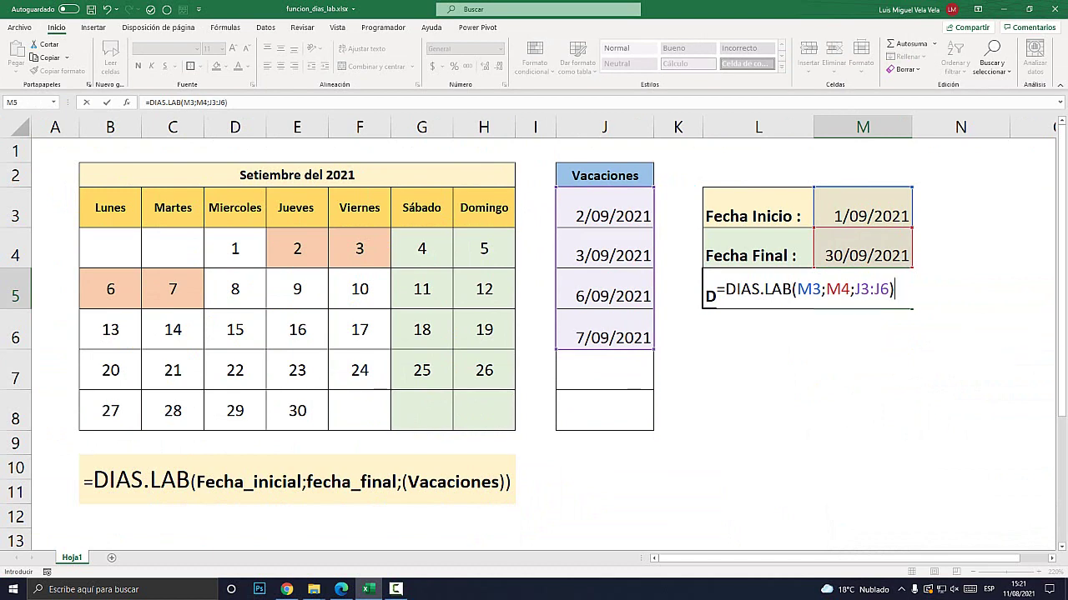
click(757, 296)
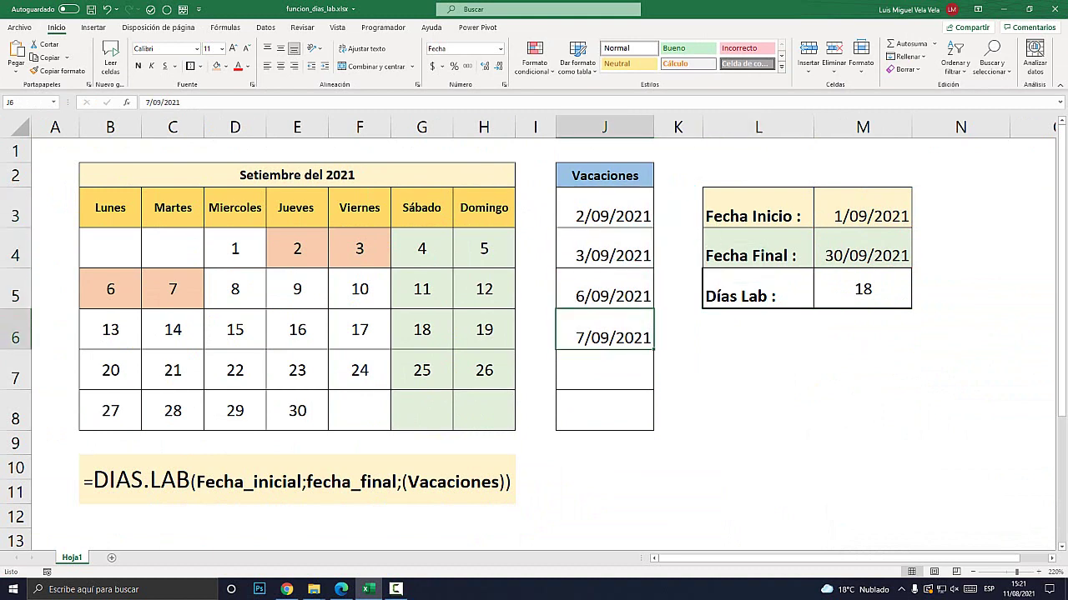
- Format the Días Lab result cell M5 with 16-point font and light orange fill
click(862, 256)
click(862, 288)
click(233, 48)
click(233, 48)
click(233, 48)
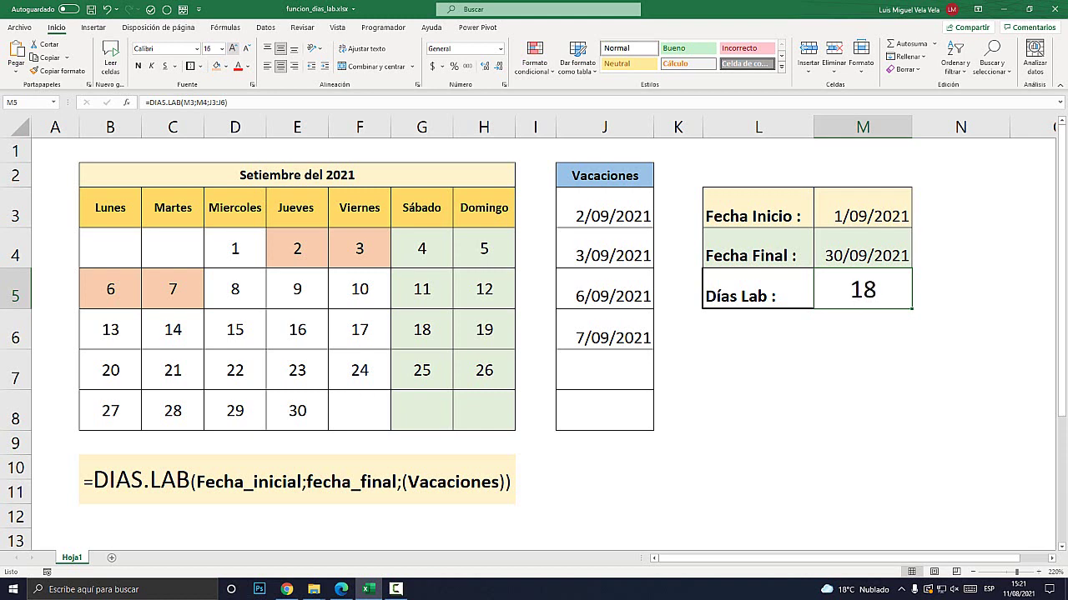
click(216, 66)
click(862, 370)
click(862, 288)
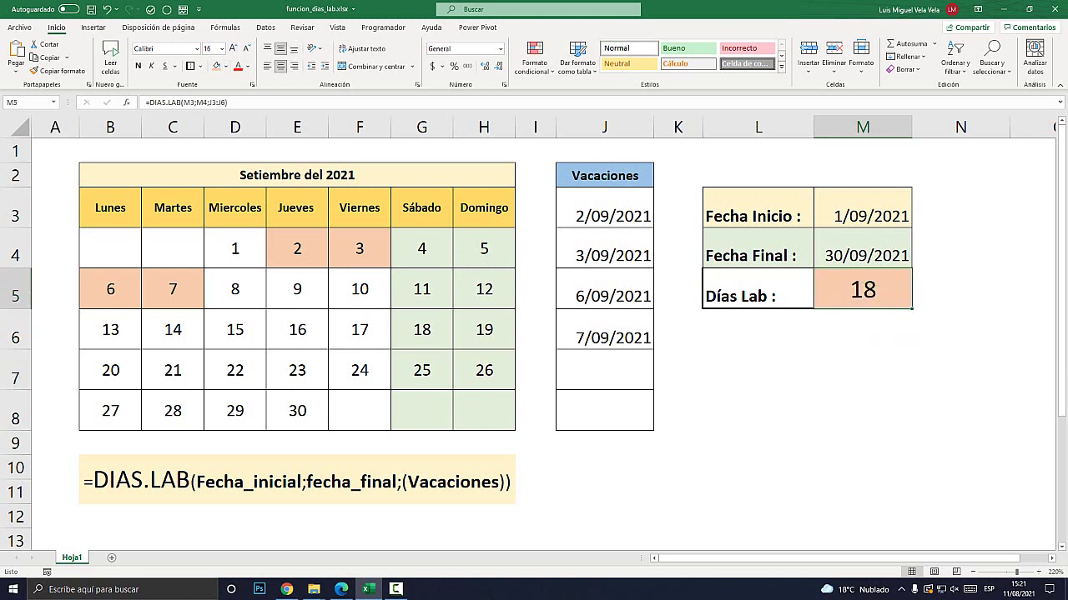
- Review the calendar's weekend days, vacation days 2, 6 and 7, and the vacation date list
click(534, 249)
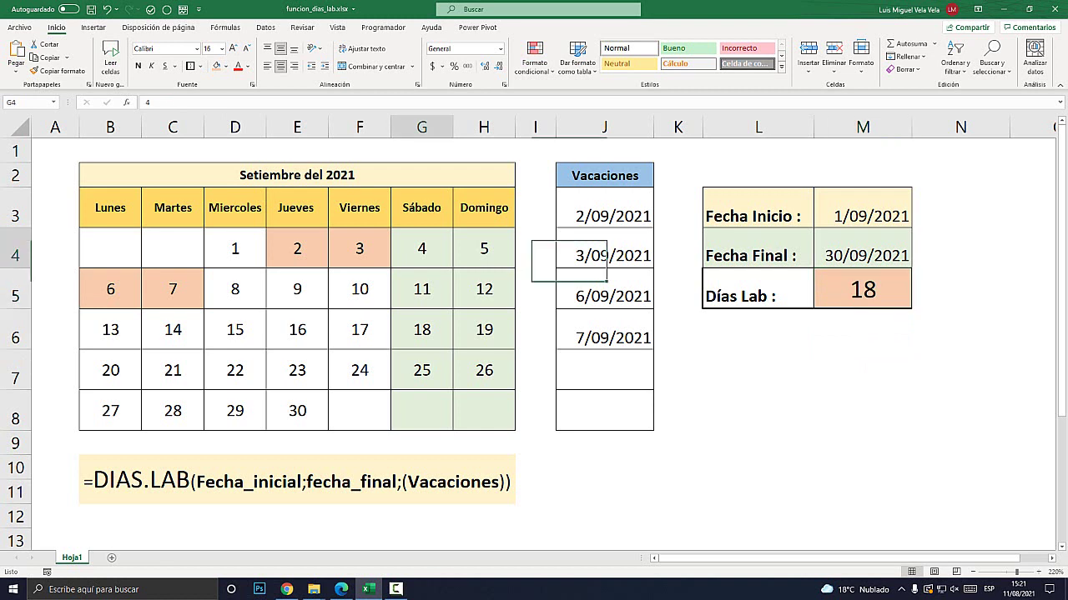
mouse_move(421, 249)
mouse_down()
mouse_move(484, 369)
mouse_move(484, 410)
mouse_up()
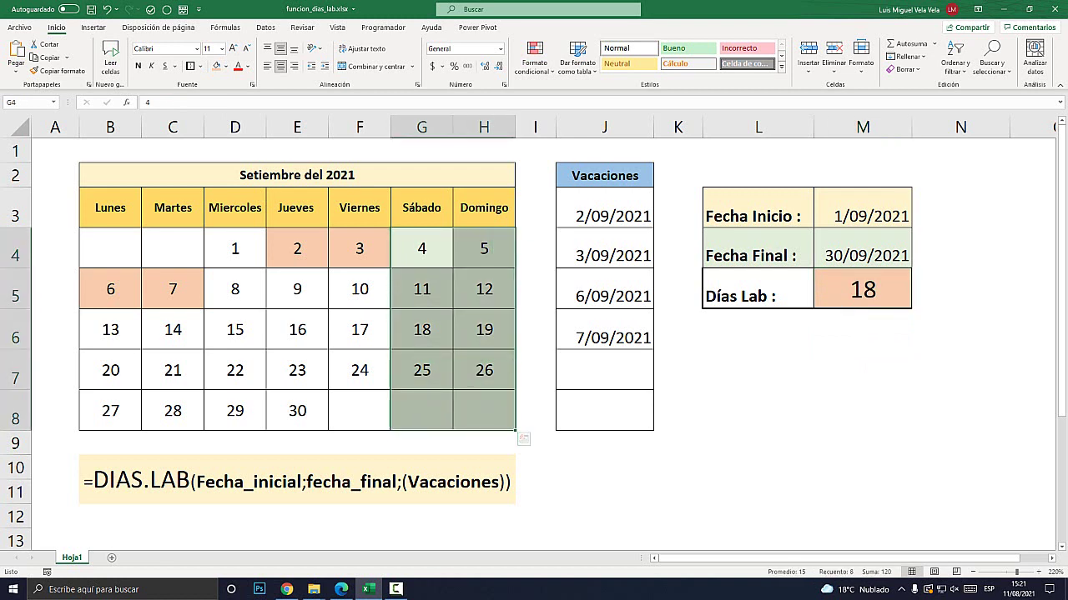
click(297, 249)
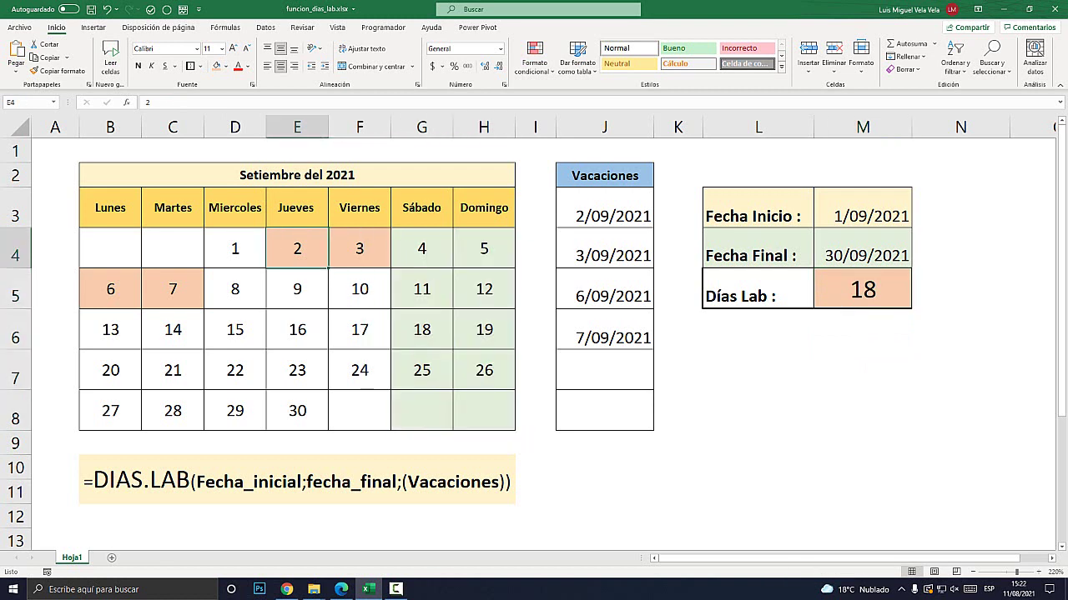
click(172, 288)
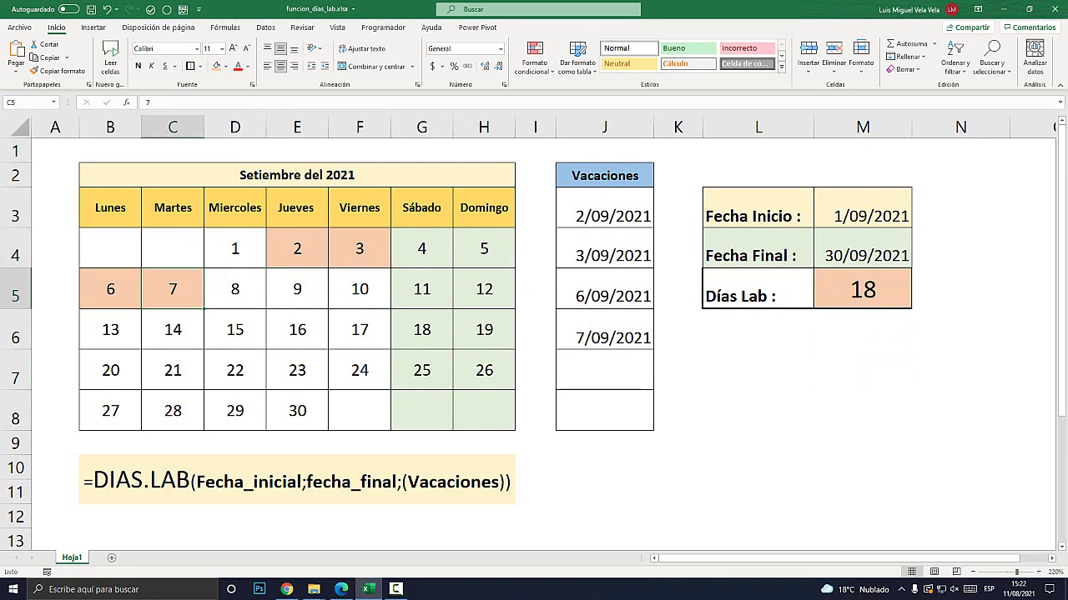
click(110, 289)
click(604, 127)
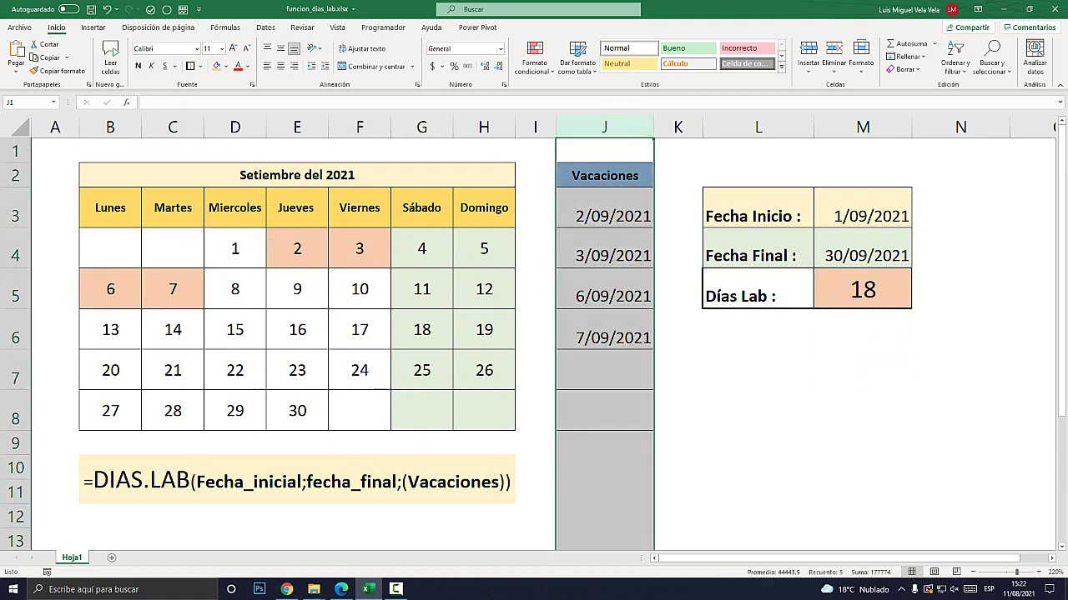
drag(603, 215, 604, 410)
click(678, 411)
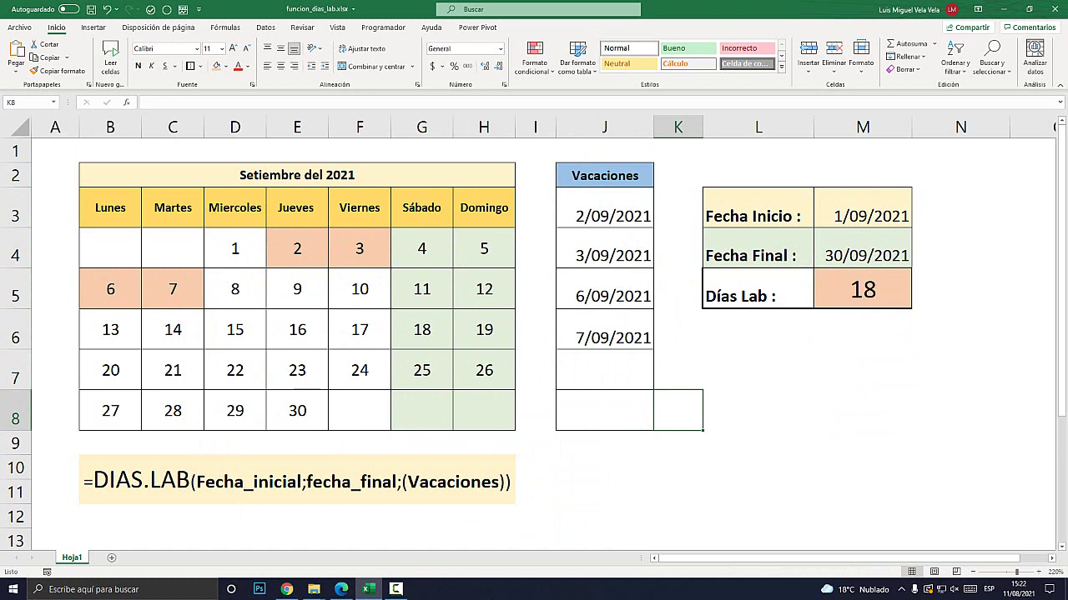